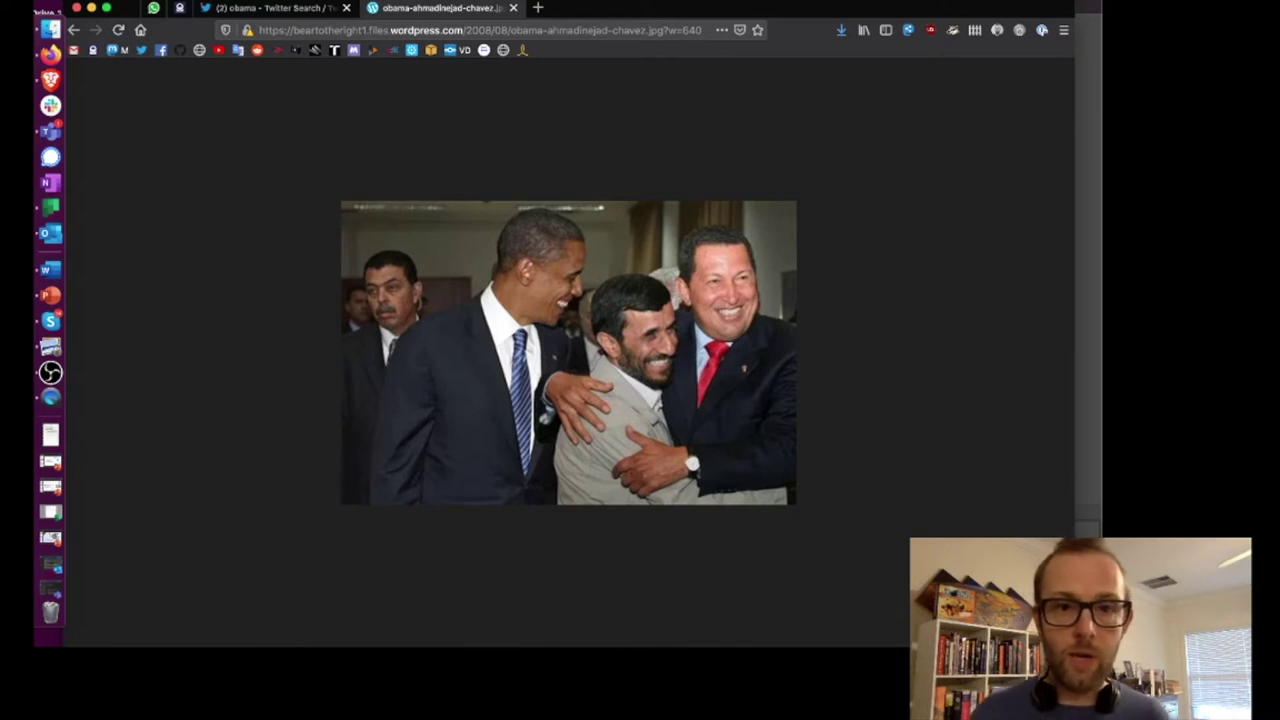
# Copy the photo's image address and run a reverse image search on it at tineye.com in a new tab
pyautogui.rightClick(655, 300)
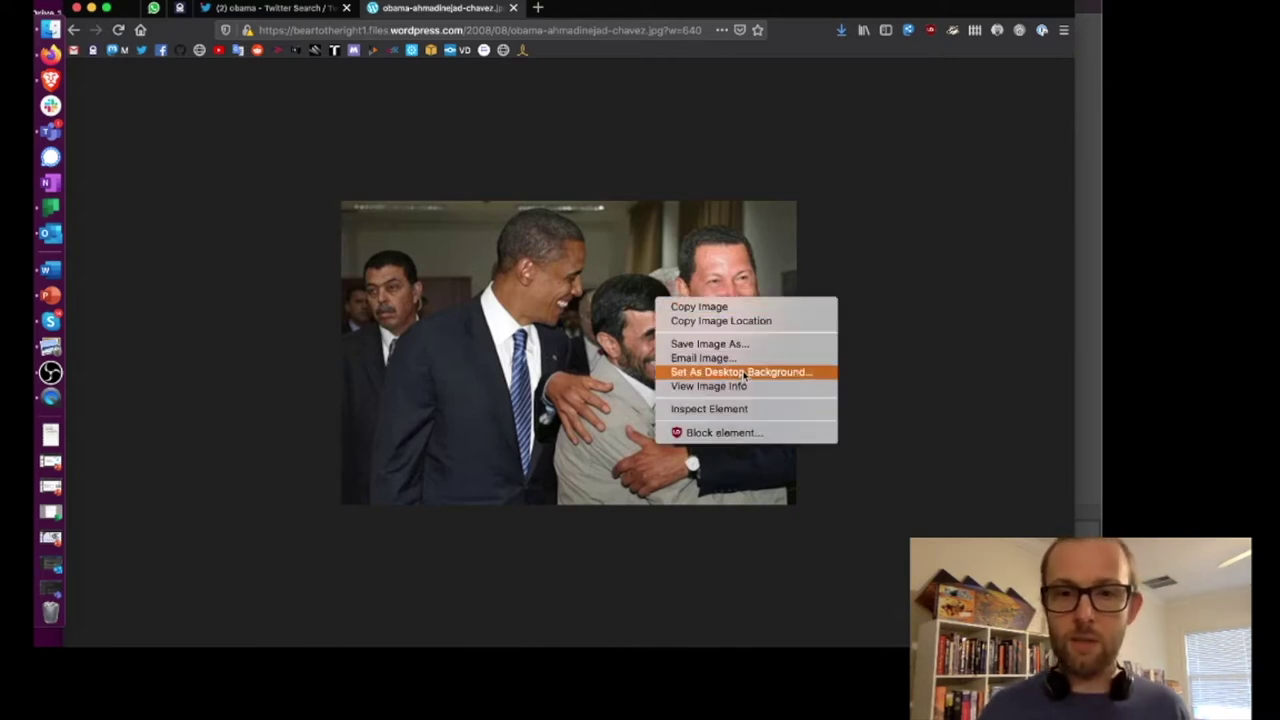
pyautogui.click(709, 322)
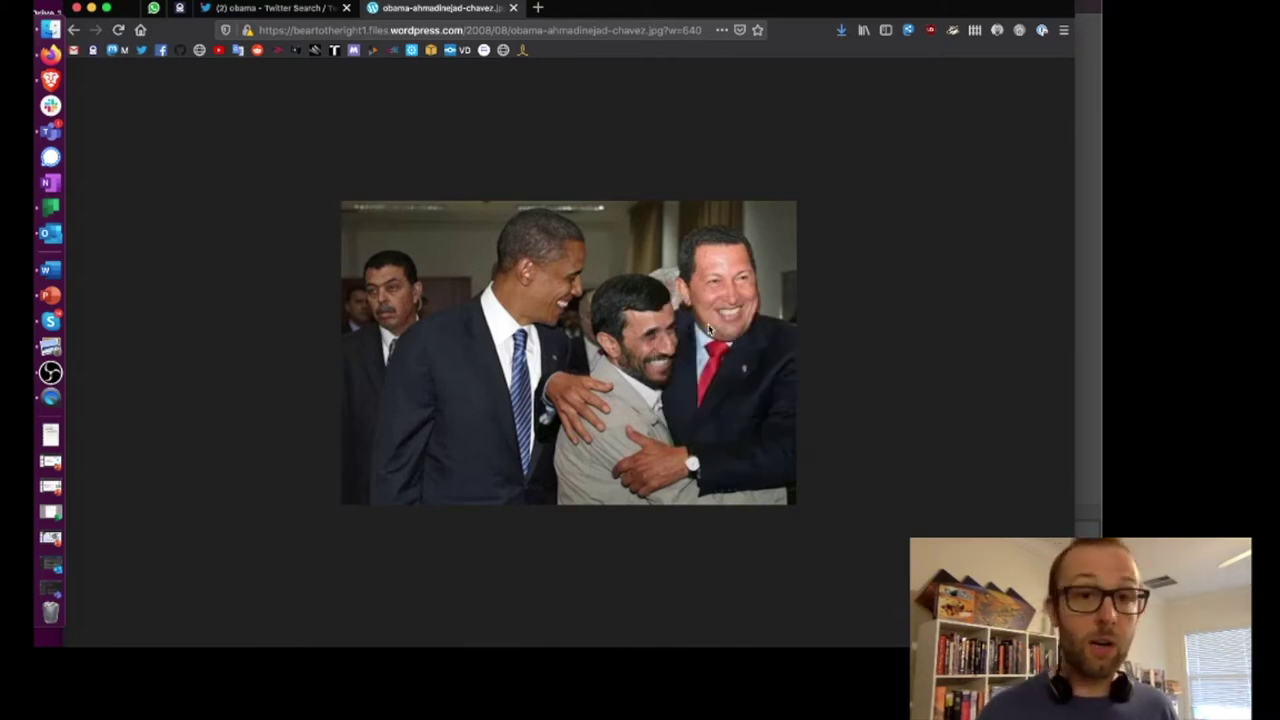
pyautogui.click(538, 7)
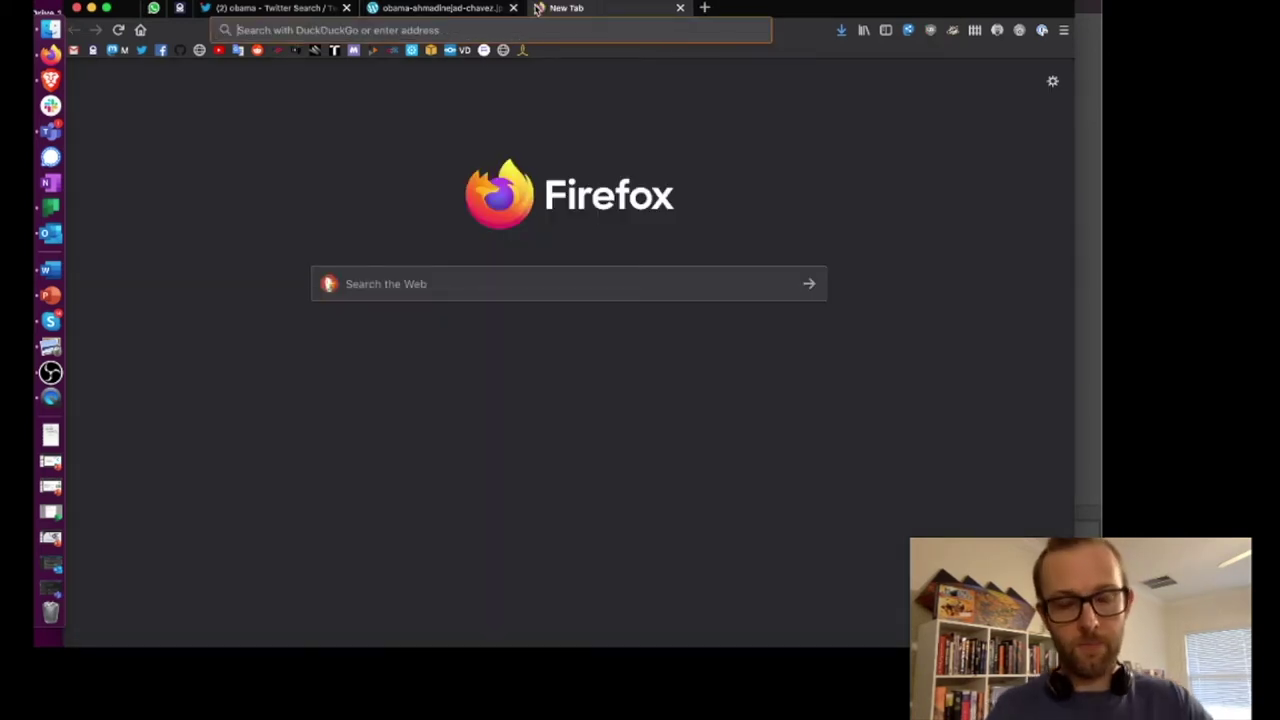
pyautogui.write('tineye')
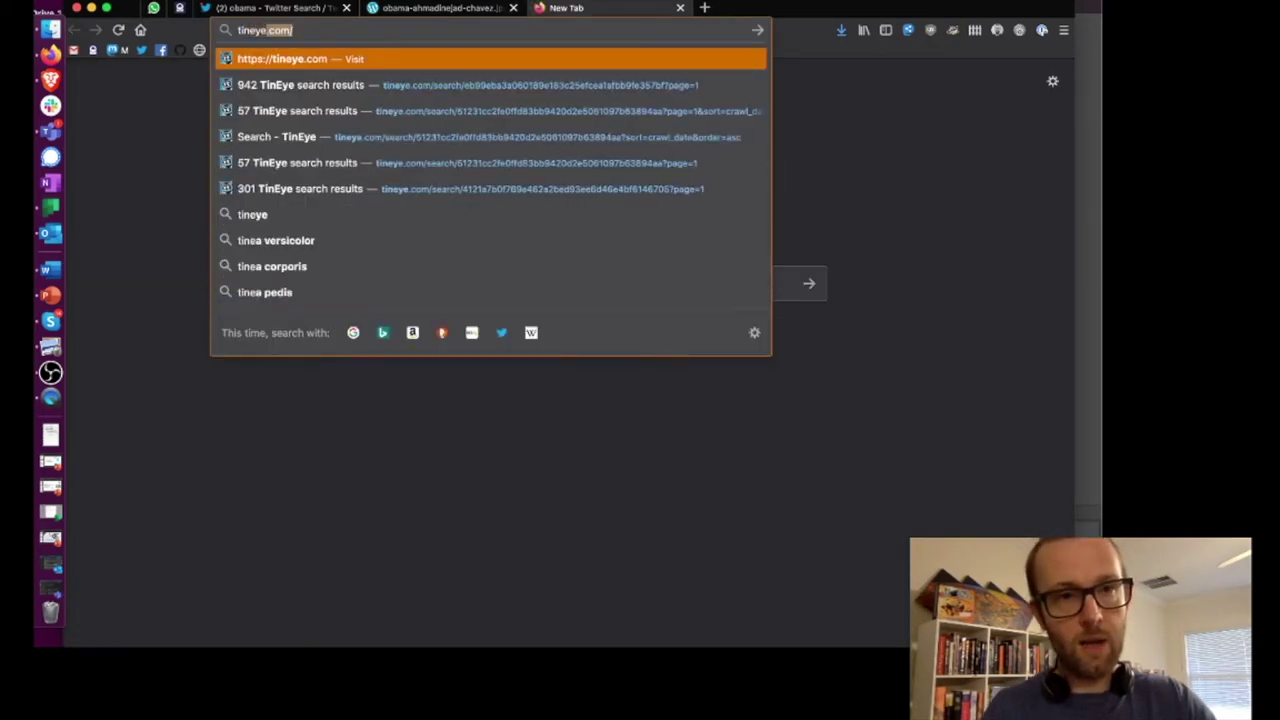
pyautogui.write('.')
pyautogui.press('Return')
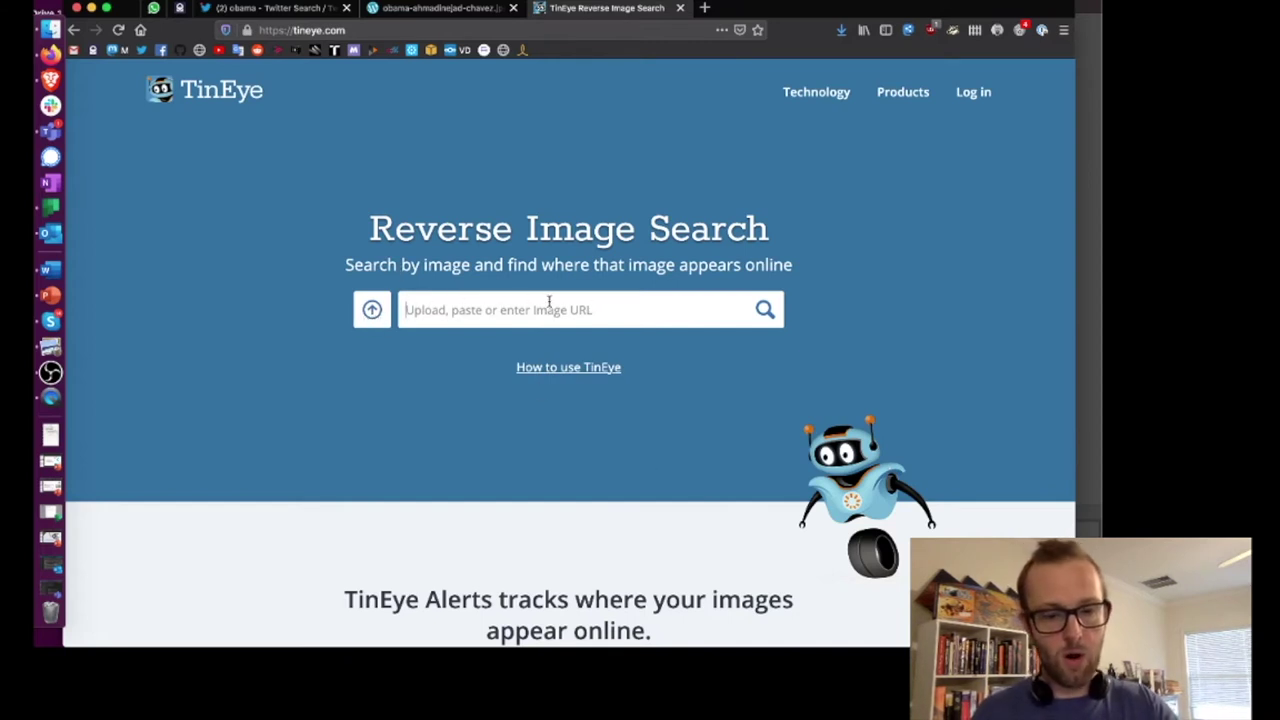
pyautogui.press('super+v')
pyautogui.click(765, 310)
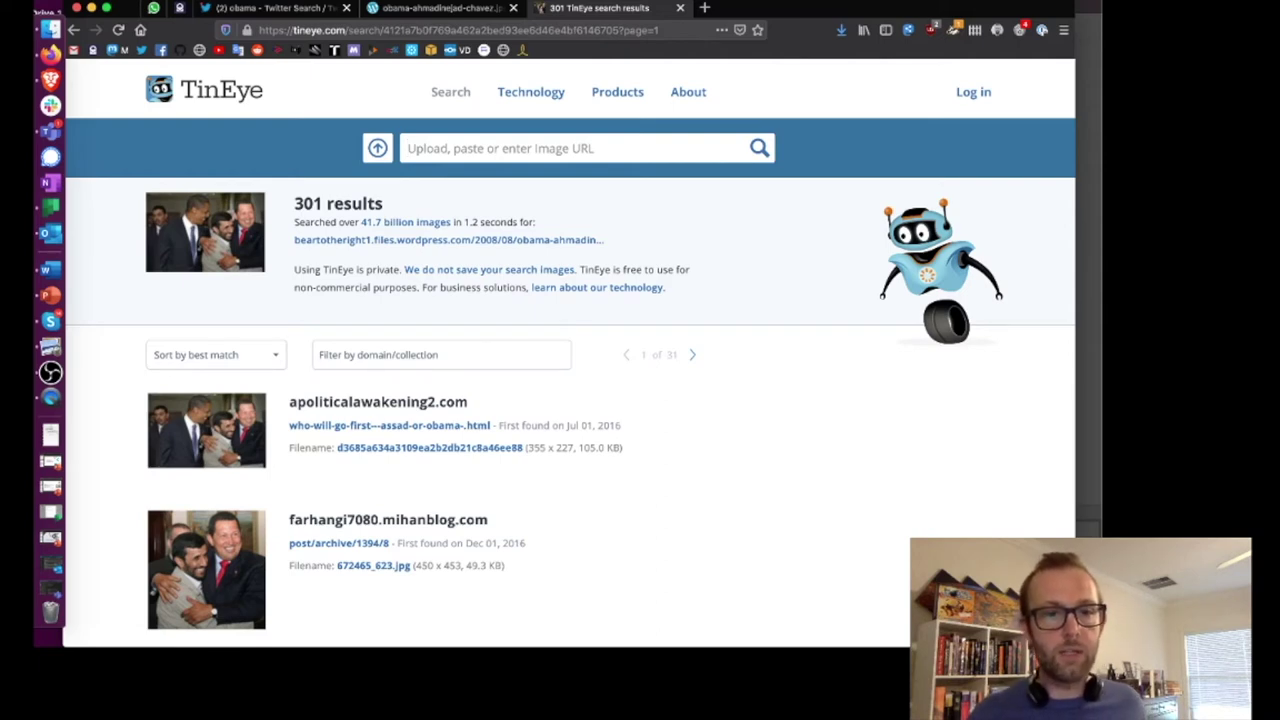
# Examine the first page of matches for their source sites, thumbnails and first-found dates
pyautogui.scroll(-1, 545, 420)
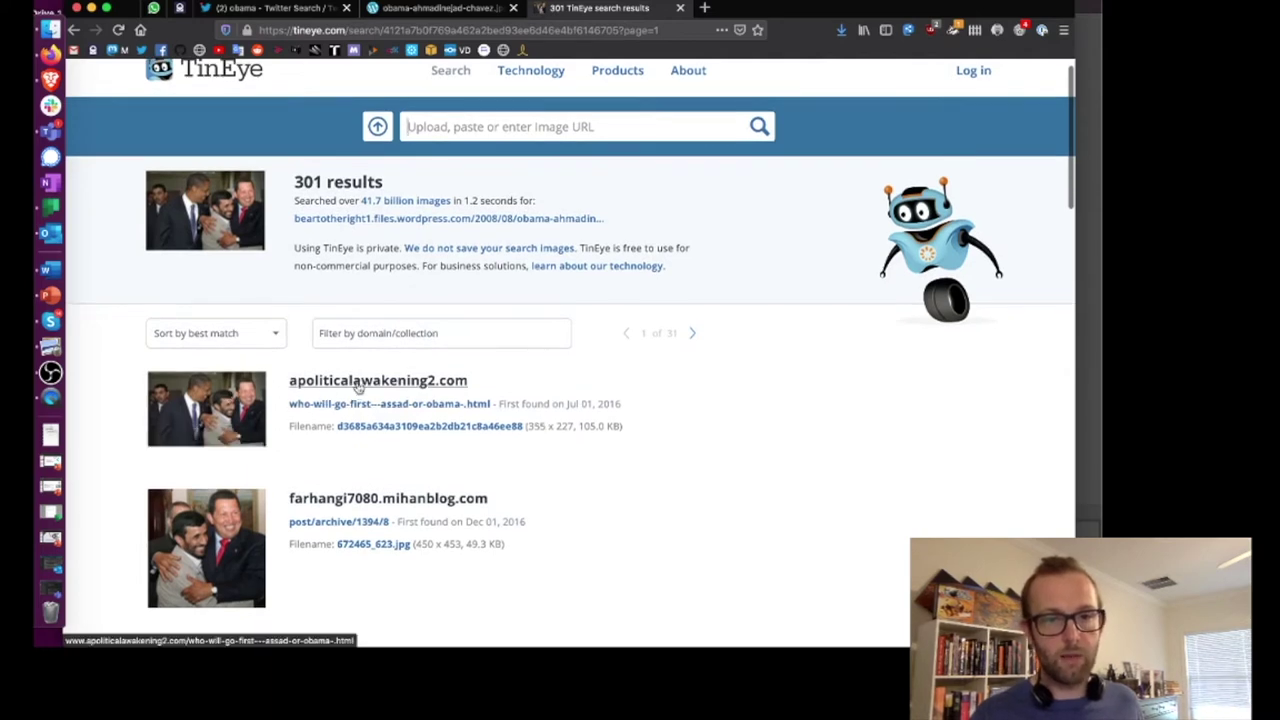
pyautogui.scroll(-3, 601, 396)
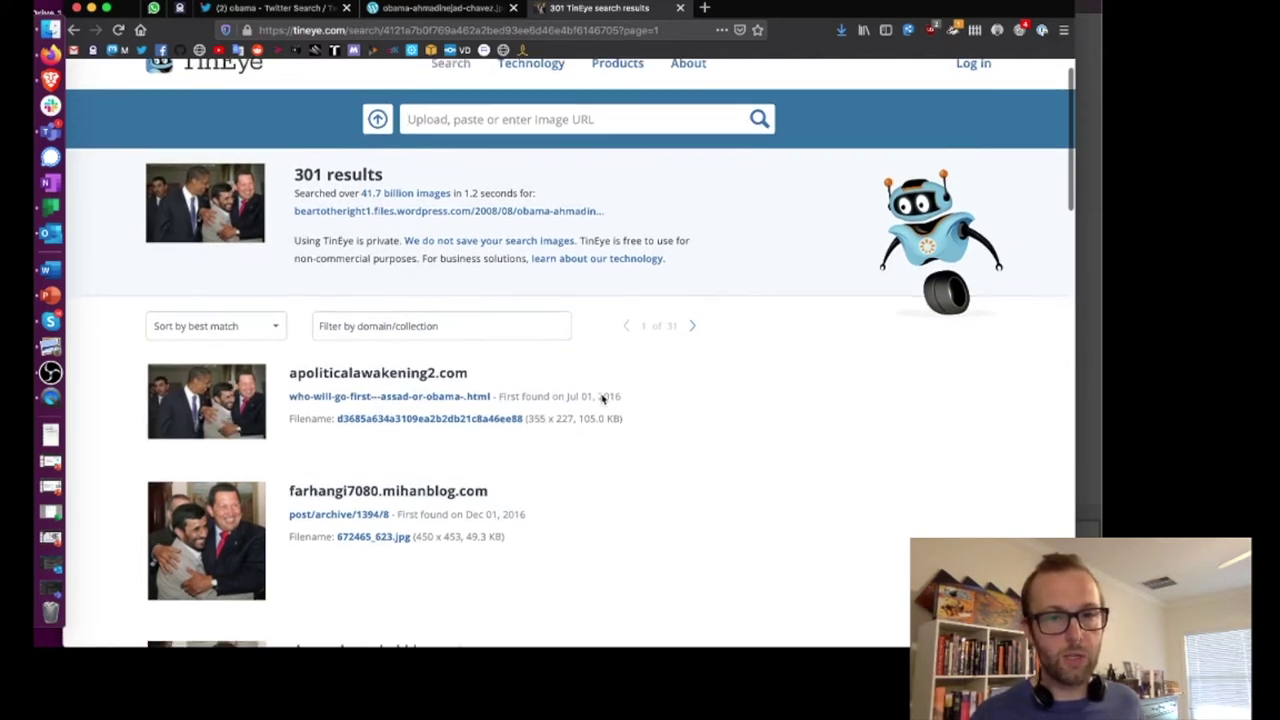
pyautogui.scroll(-5, 601, 396)
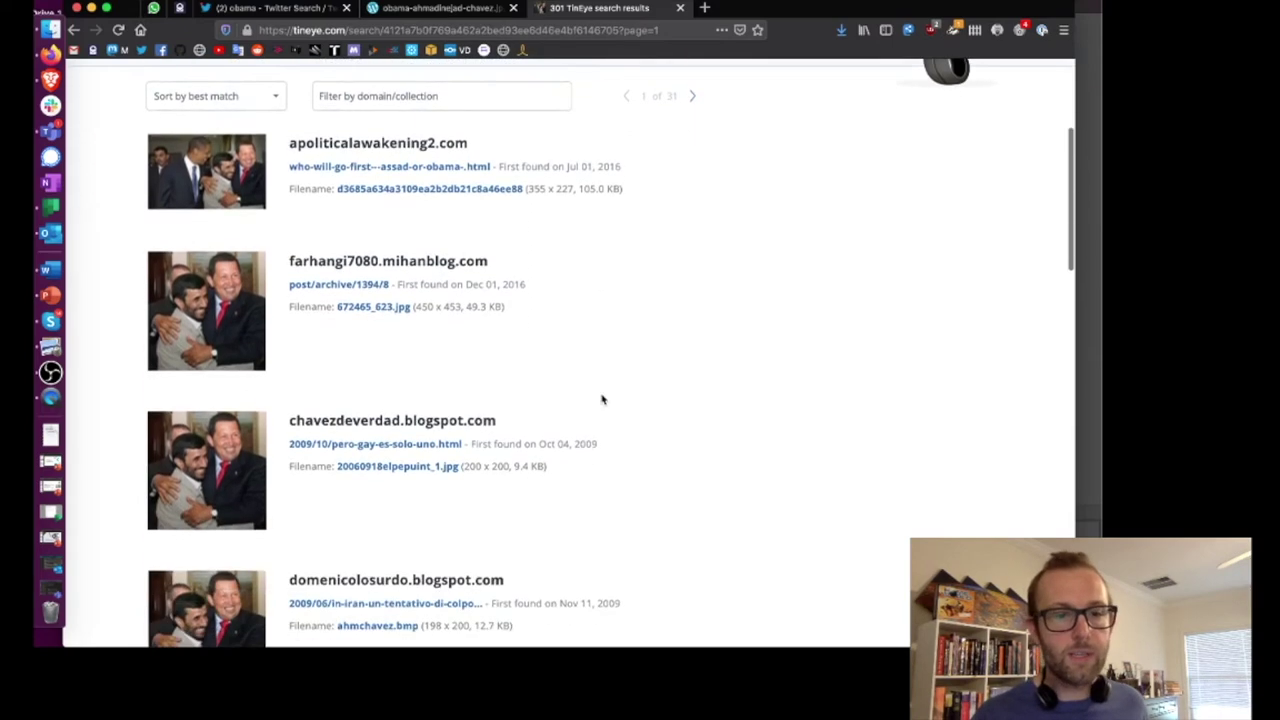
pyautogui.scroll(-7, 601, 399)
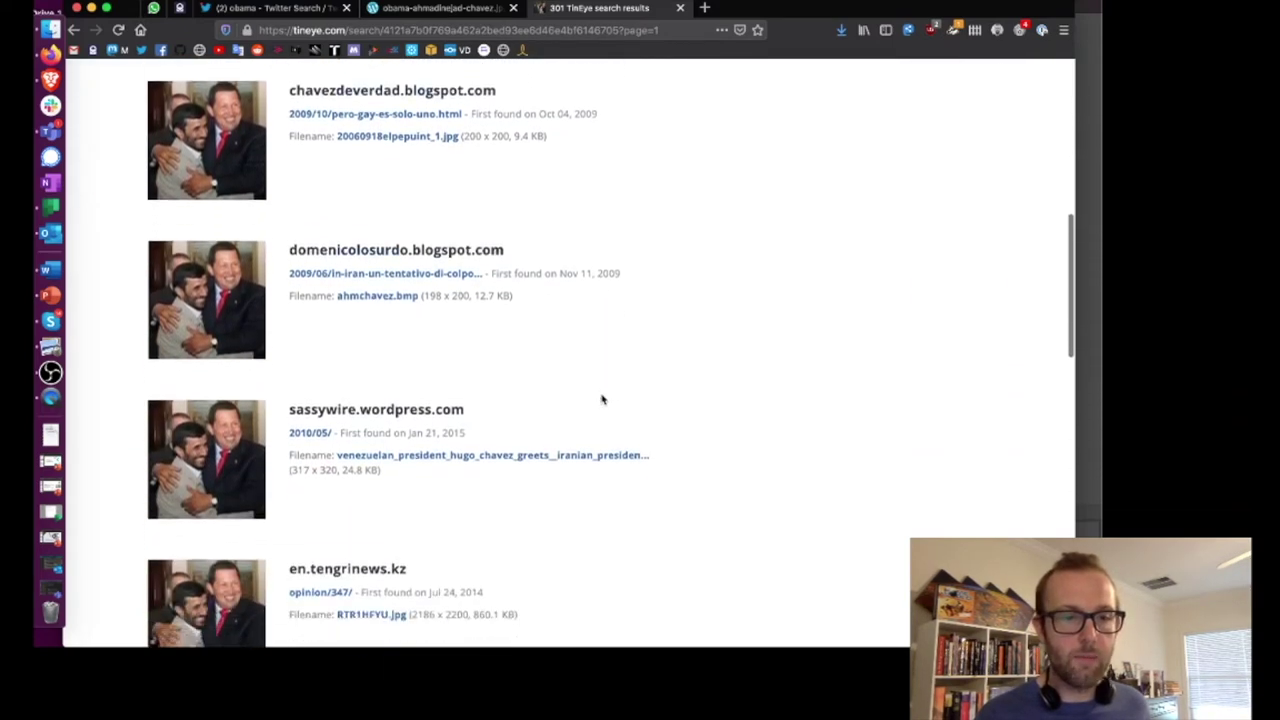
pyautogui.scroll(-5, 601, 399)
pyautogui.scroll(10, 601, 399)
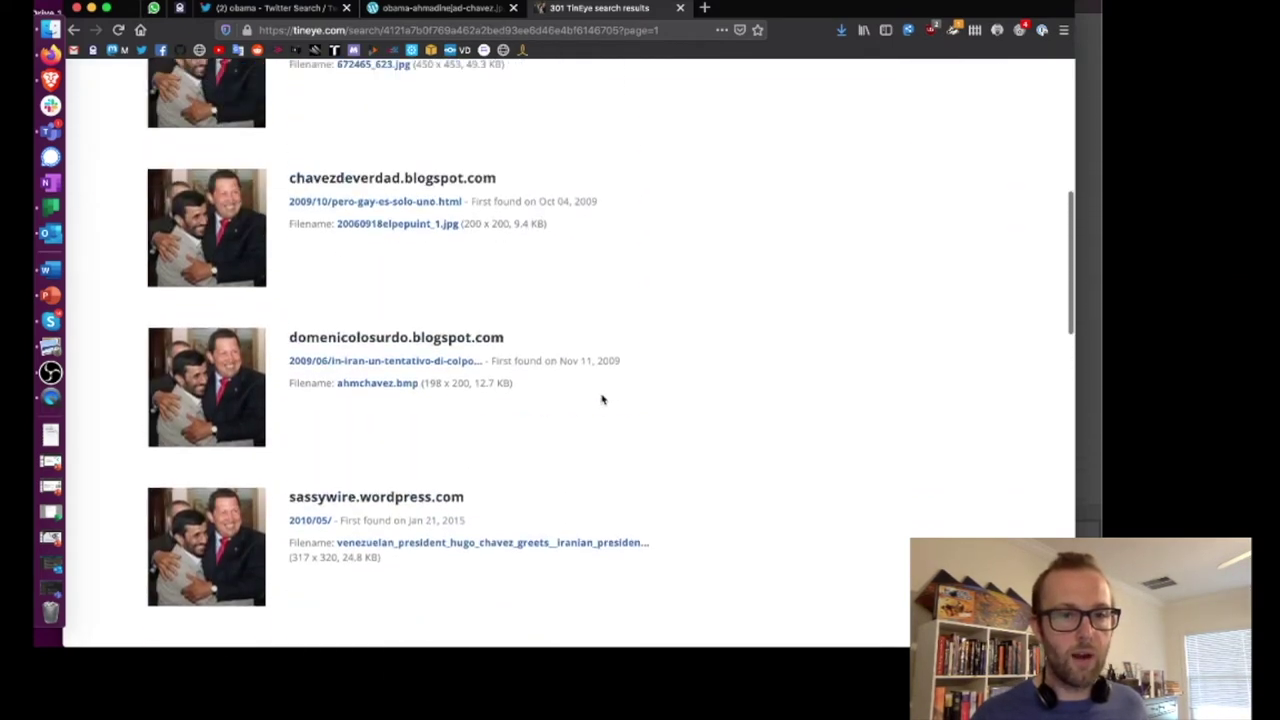
pyautogui.scroll(-20, 601, 399)
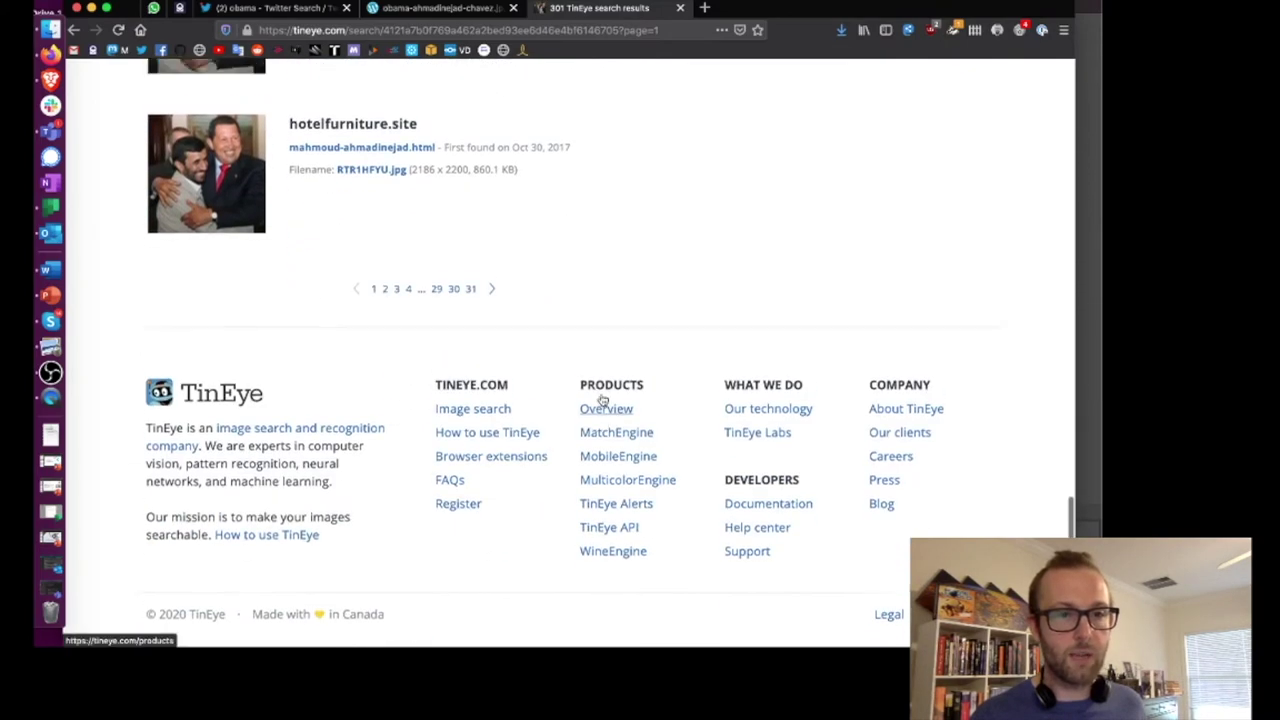
pyautogui.scroll(9, 601, 399)
pyautogui.scroll(20, 601, 399)
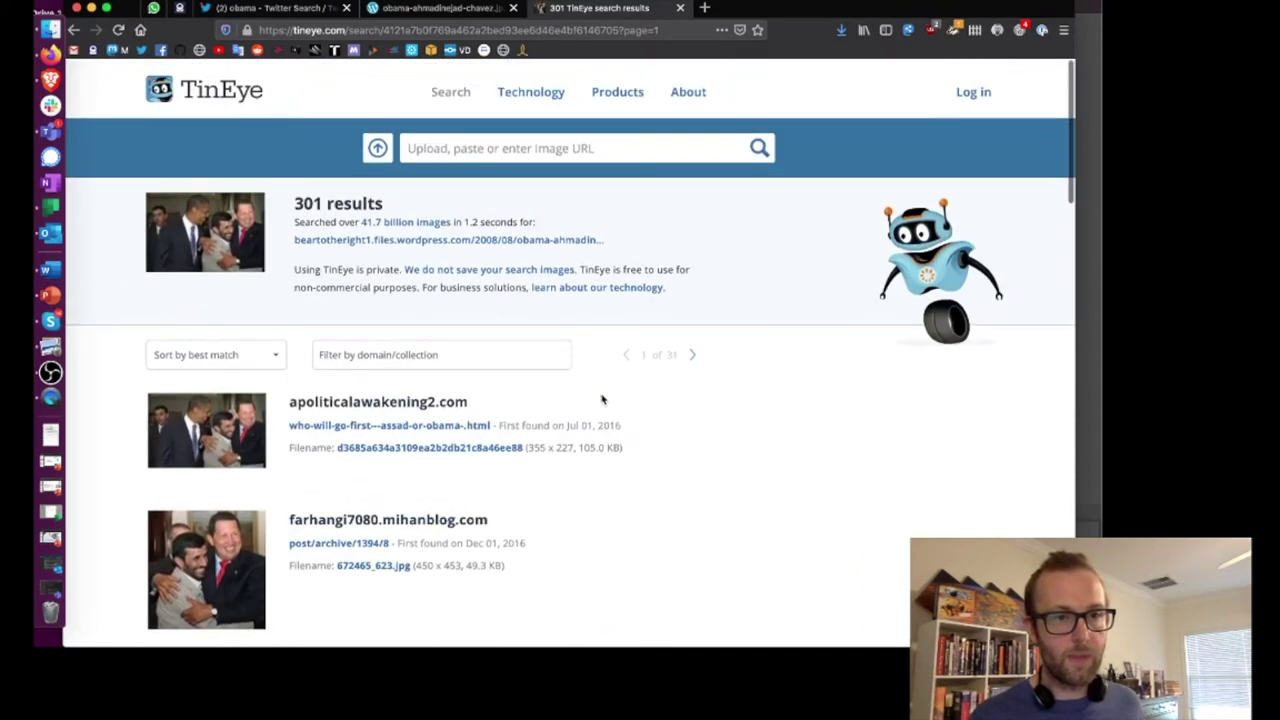
# Visit the farhangi7080.mihanblog.com page from the matches and return to the search results
pyautogui.moveTo(222, 347)
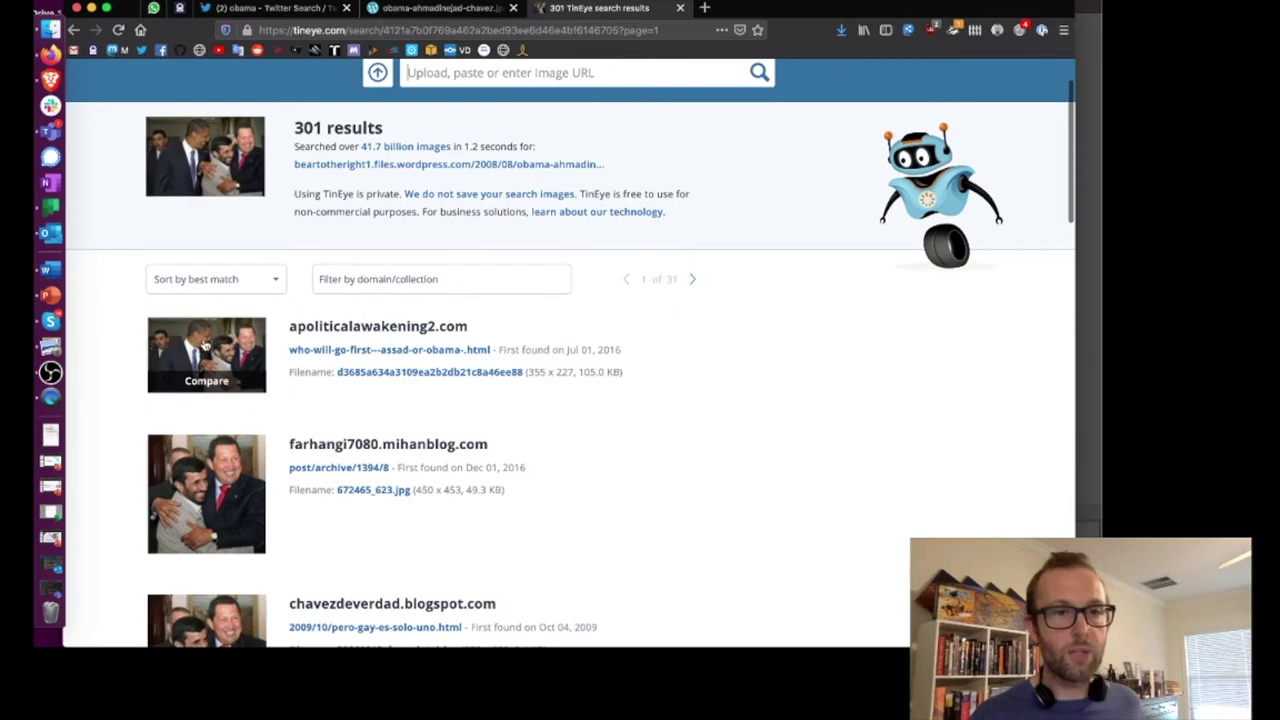
pyautogui.scroll(-1, 405, 400)
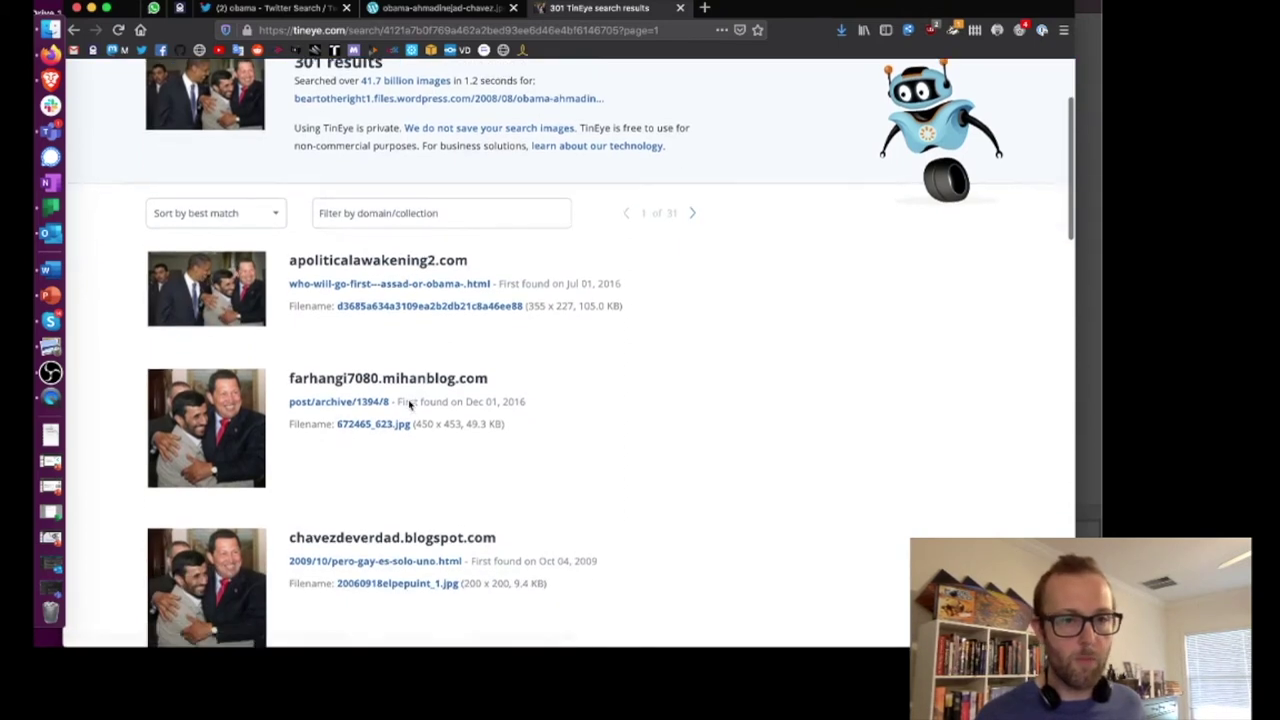
pyautogui.click(404, 377)
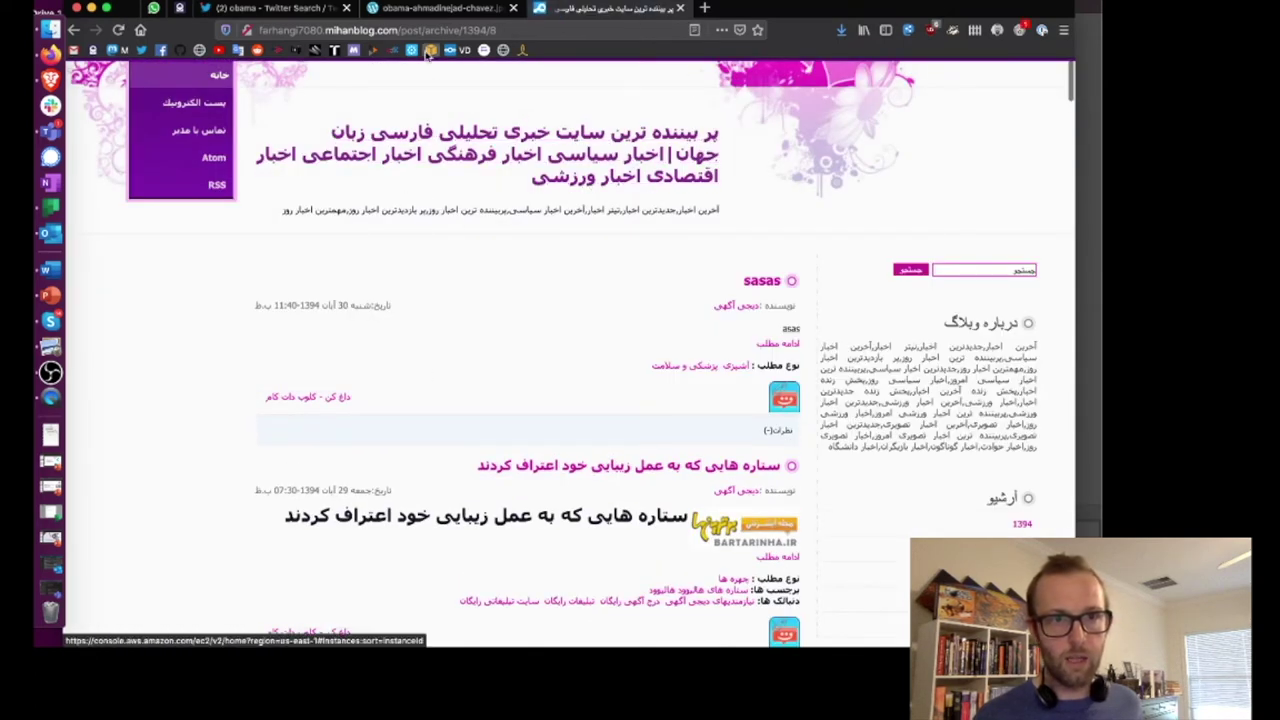
pyautogui.click(74, 30)
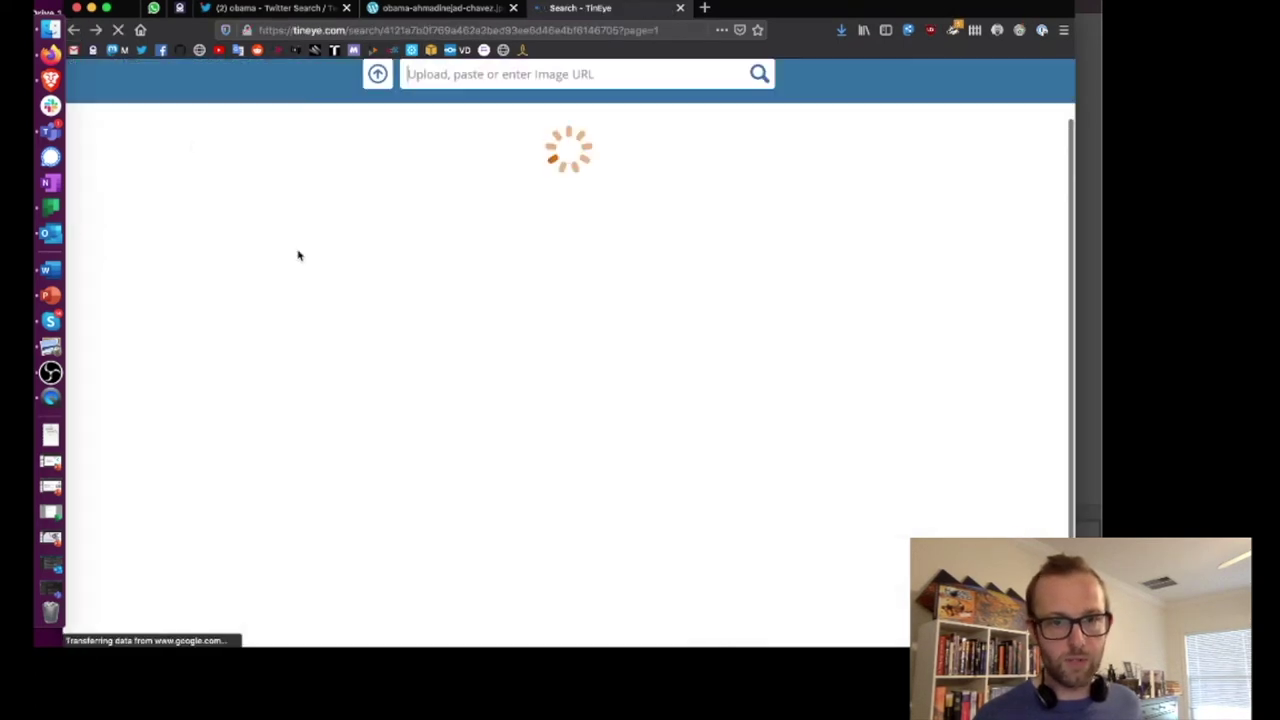
# View the match comparison for the farhangi7080.mihanblog.com image and close it
pyautogui.moveTo(218, 470)
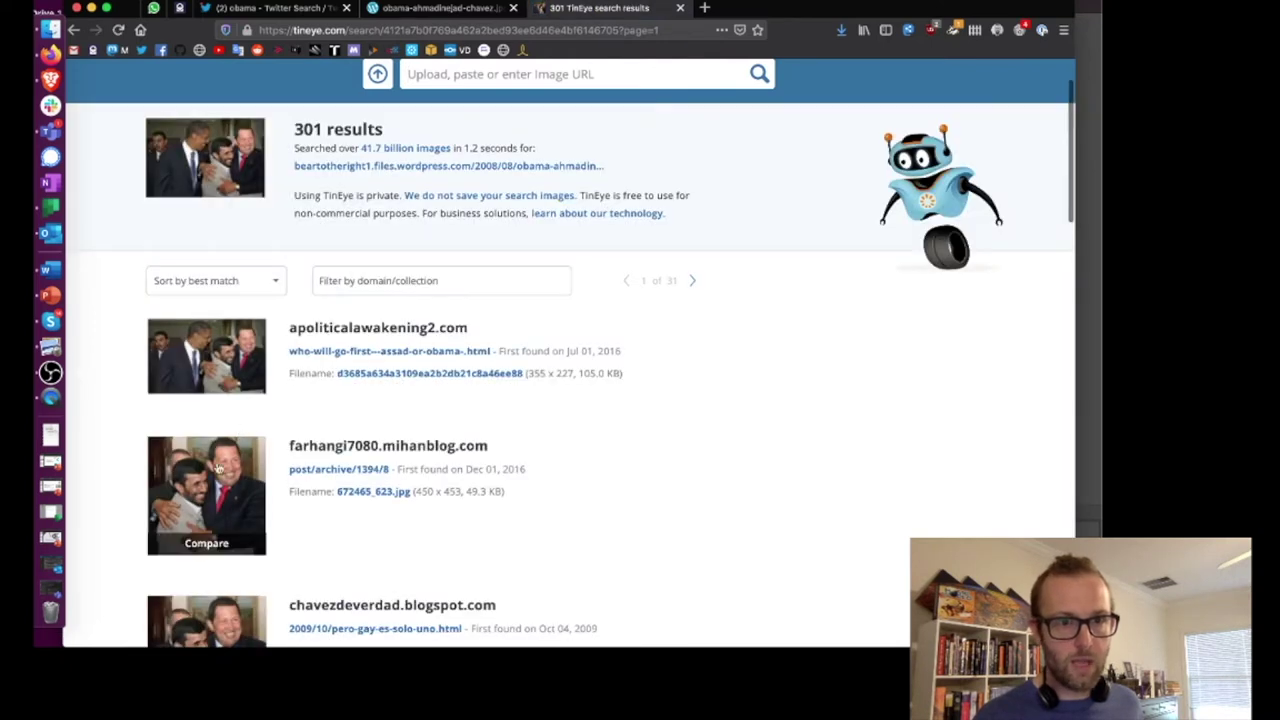
pyautogui.click(201, 549)
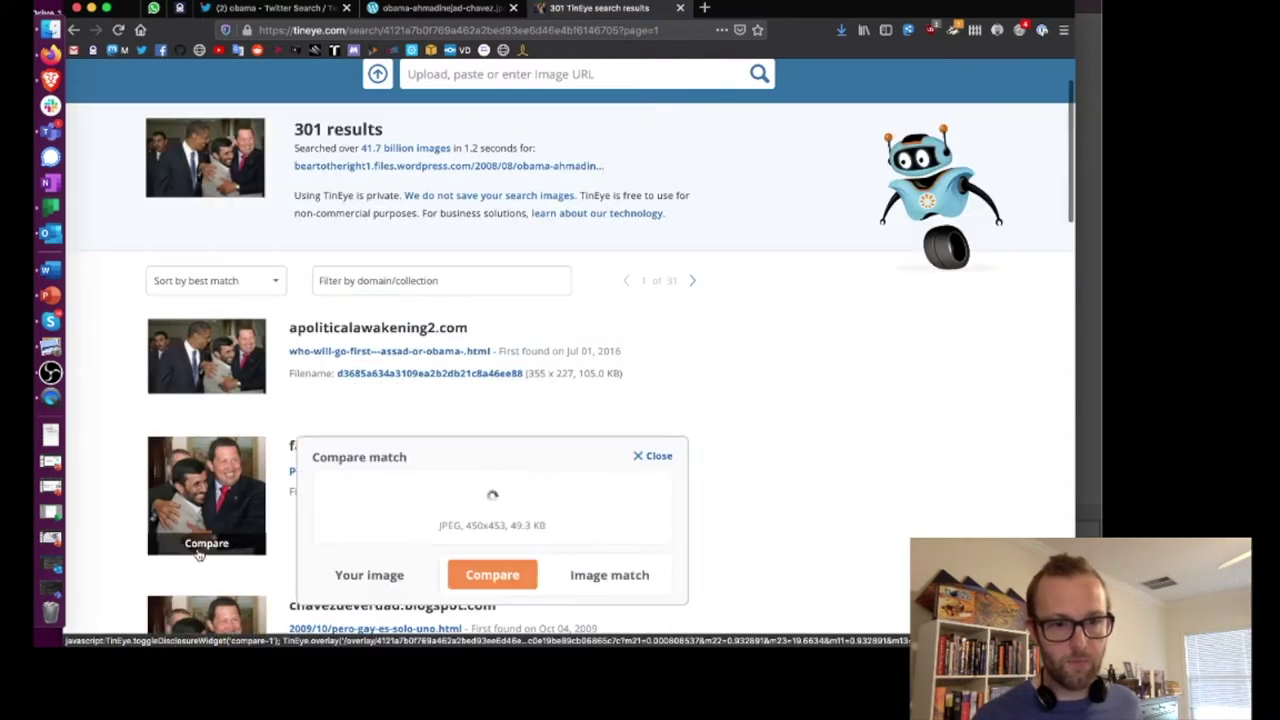
pyautogui.scroll(-5, 645, 455)
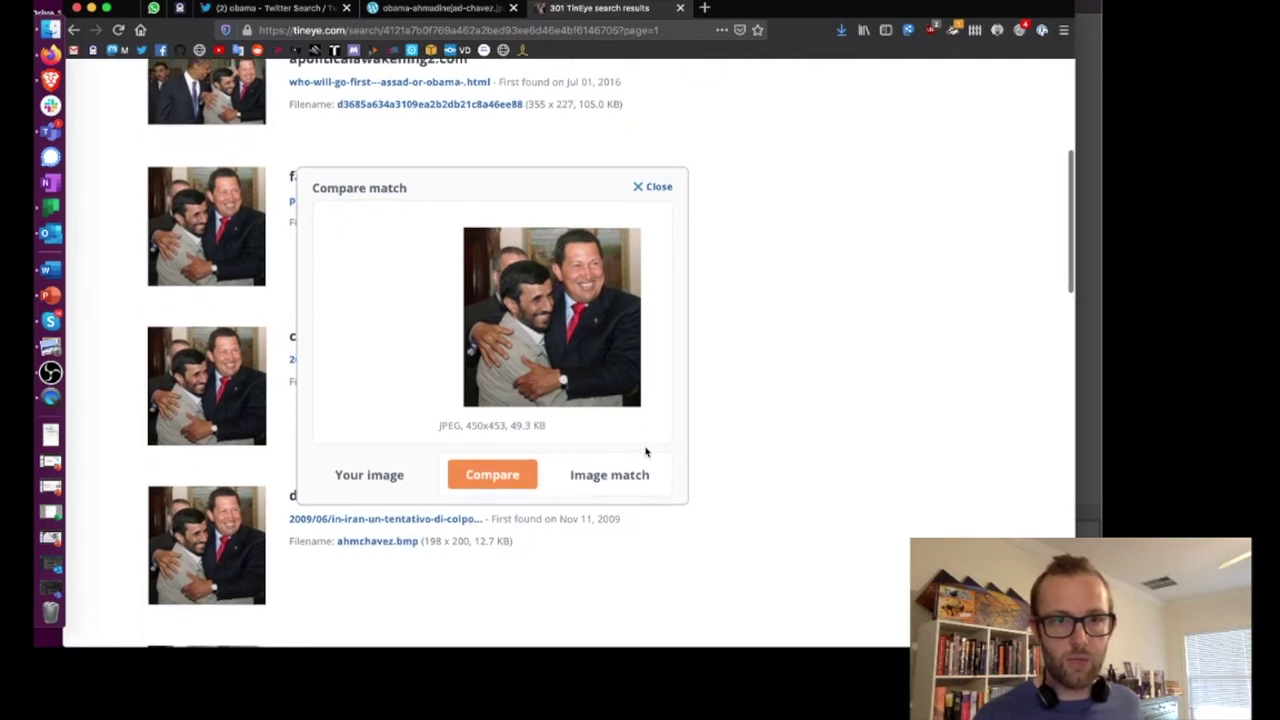
pyautogui.click(659, 187)
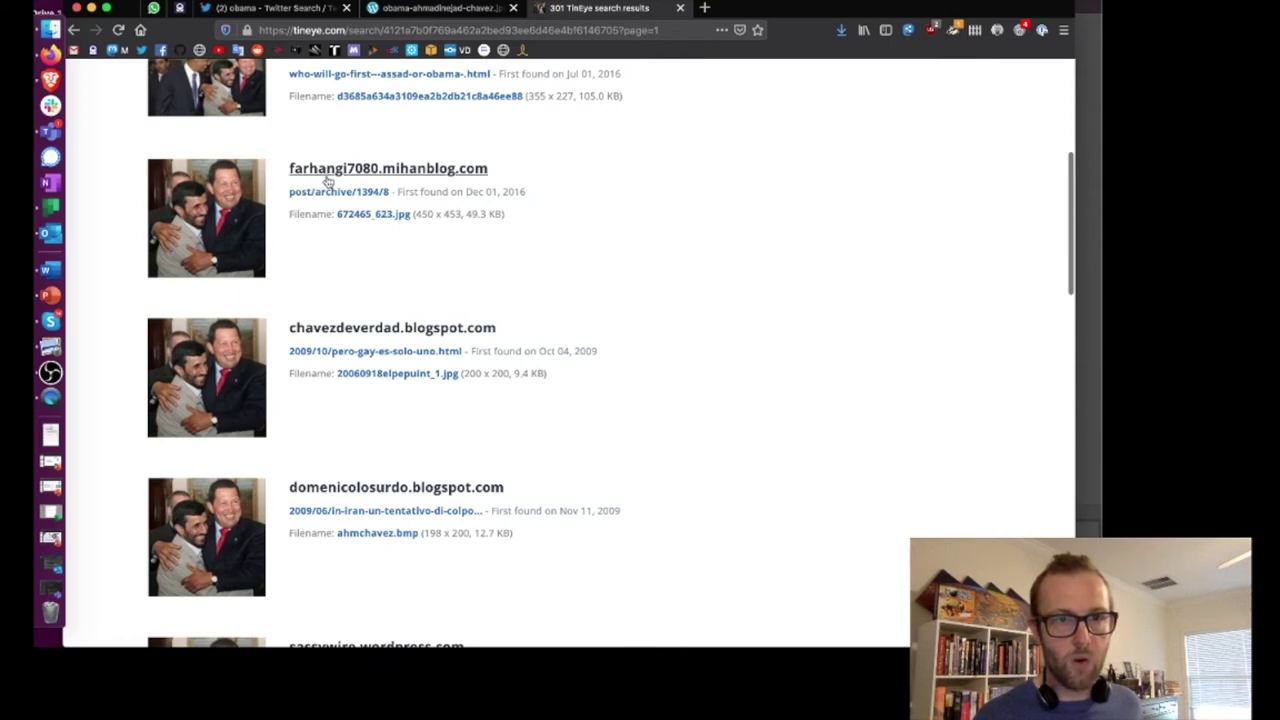
pyautogui.moveTo(235, 220)
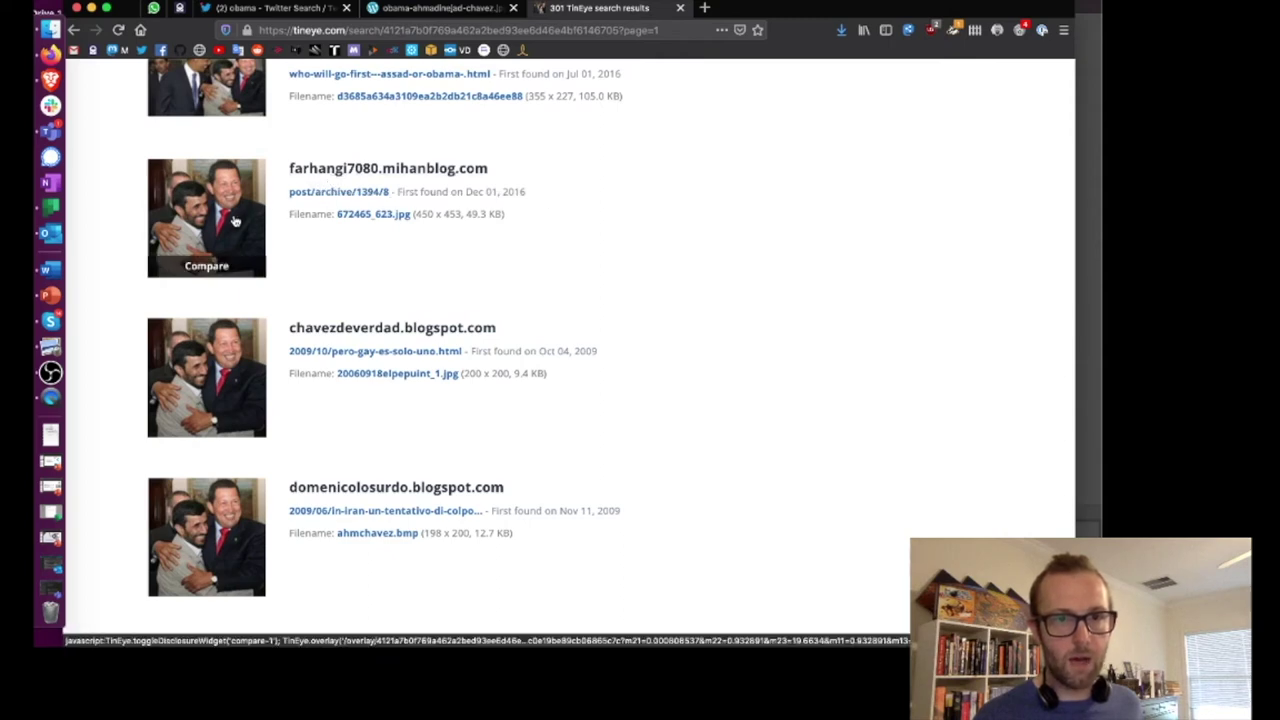
pyautogui.click(216, 272)
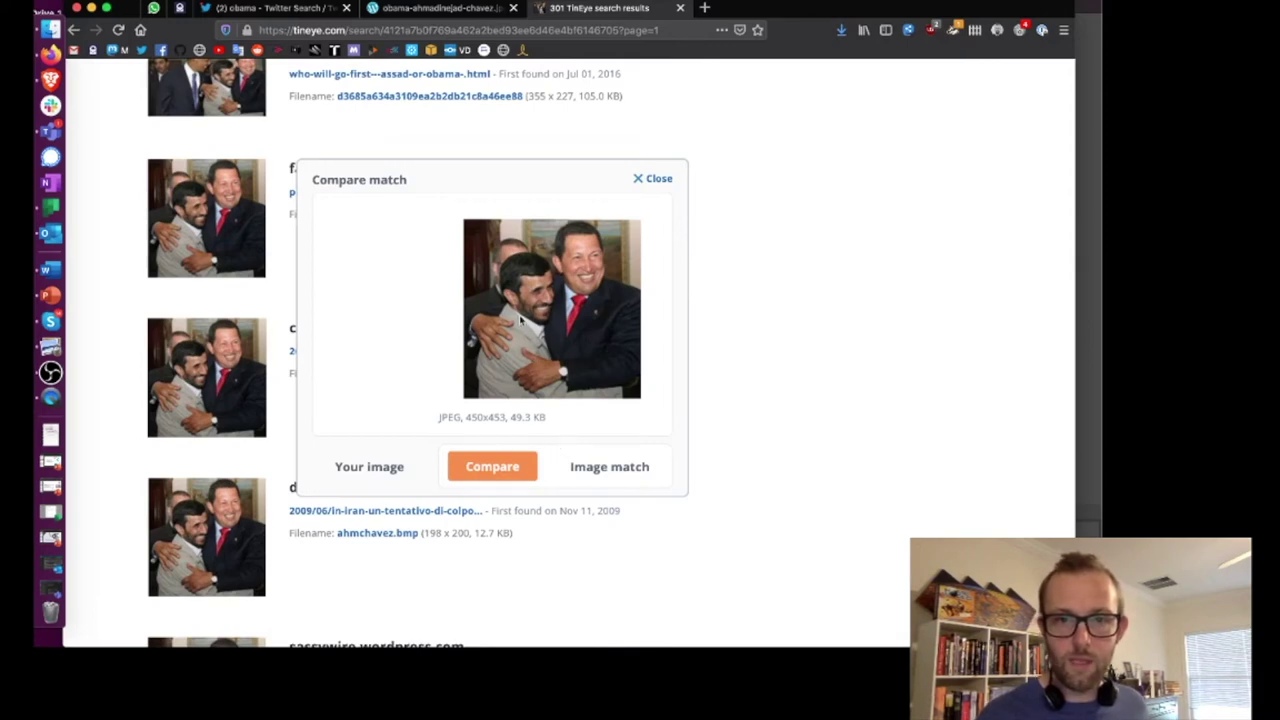
pyautogui.click(484, 476)
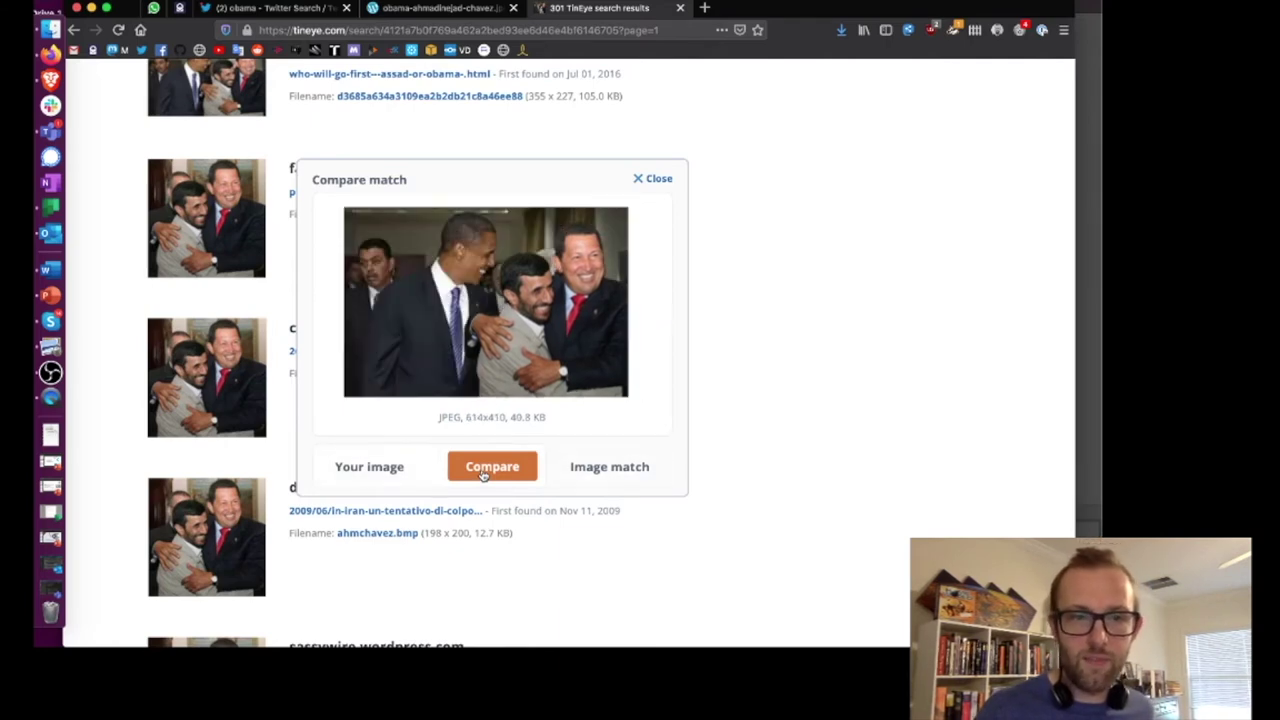
pyautogui.click(659, 177)
# Review the remaining matches on the first results page for cropped versions of the photo without Obama
pyautogui.scroll(-5, 347, 376)
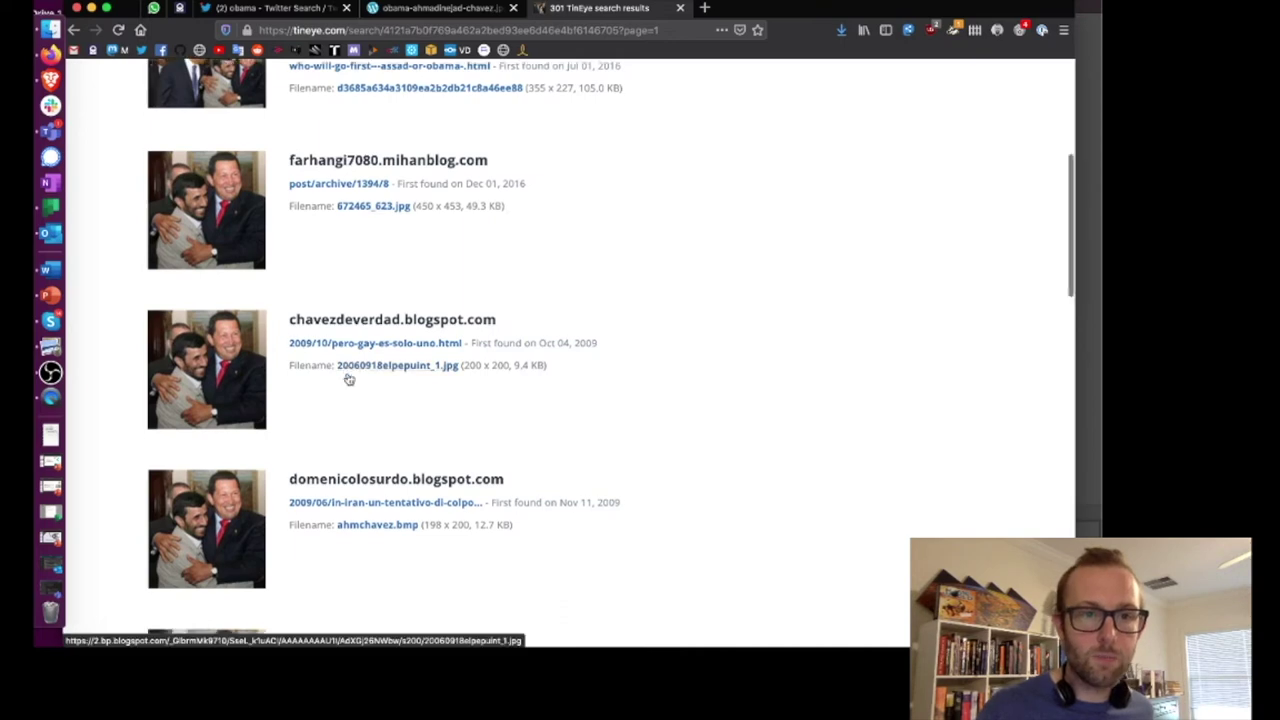
pyautogui.scroll(-5, 348, 378)
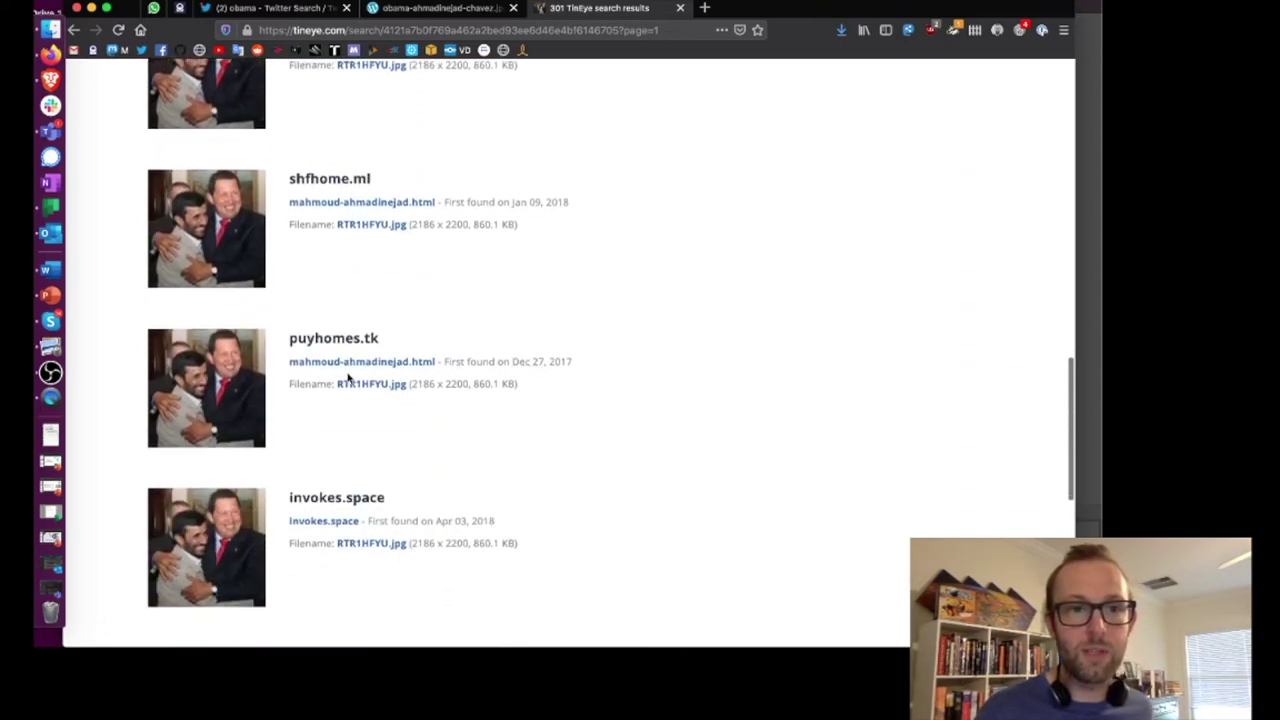
pyautogui.scroll(-2, 349, 357)
pyautogui.scroll(10, 349, 357)
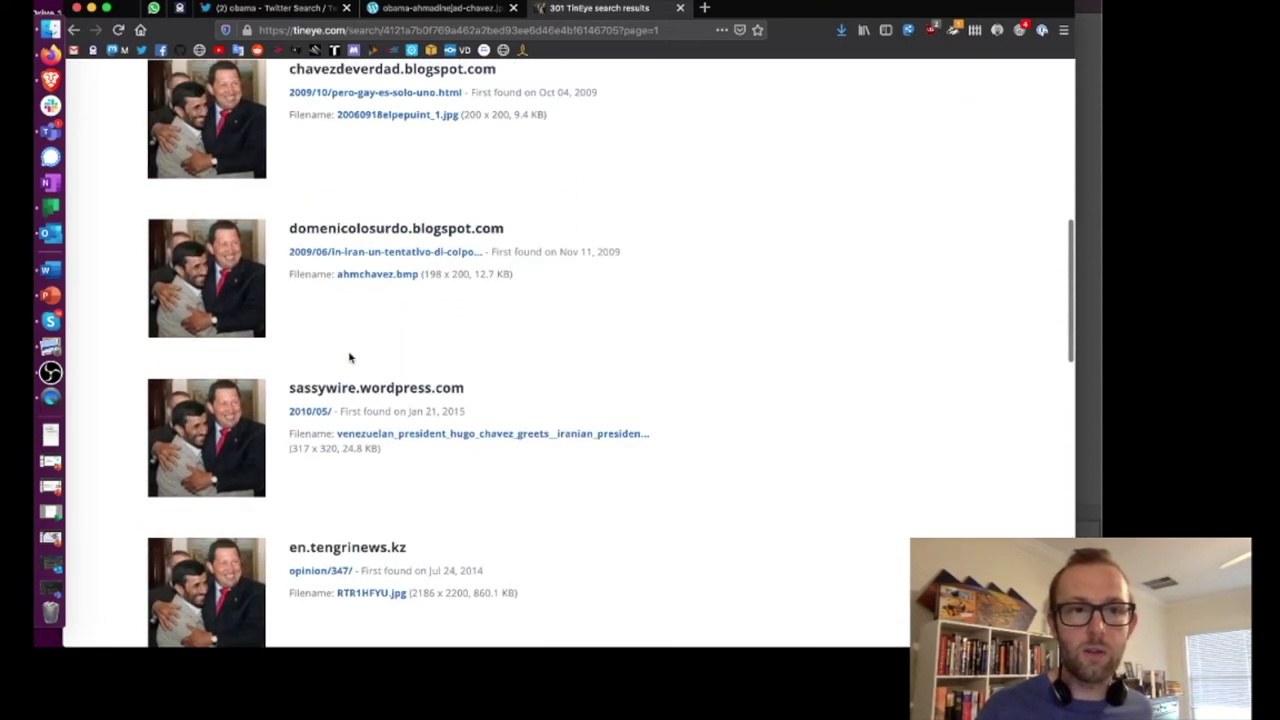
pyautogui.scroll(6, 349, 357)
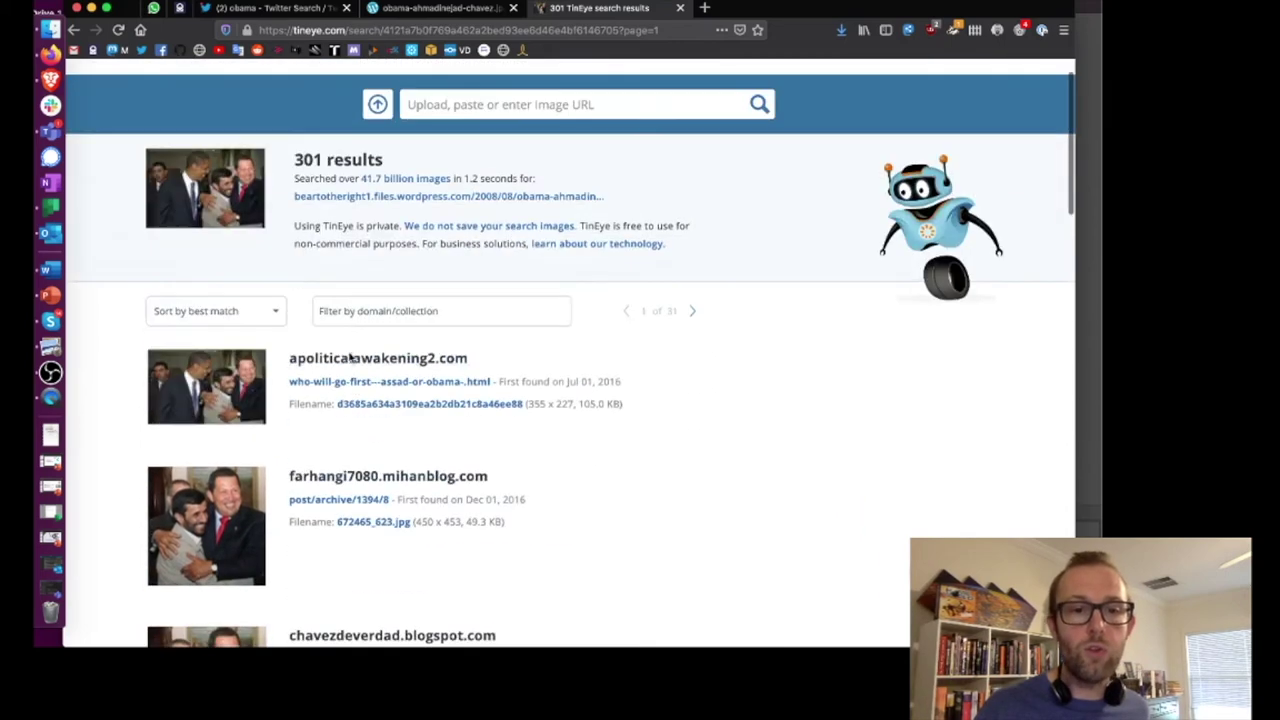
pyautogui.scroll(-2, 349, 357)
pyautogui.scroll(-1, 349, 357)
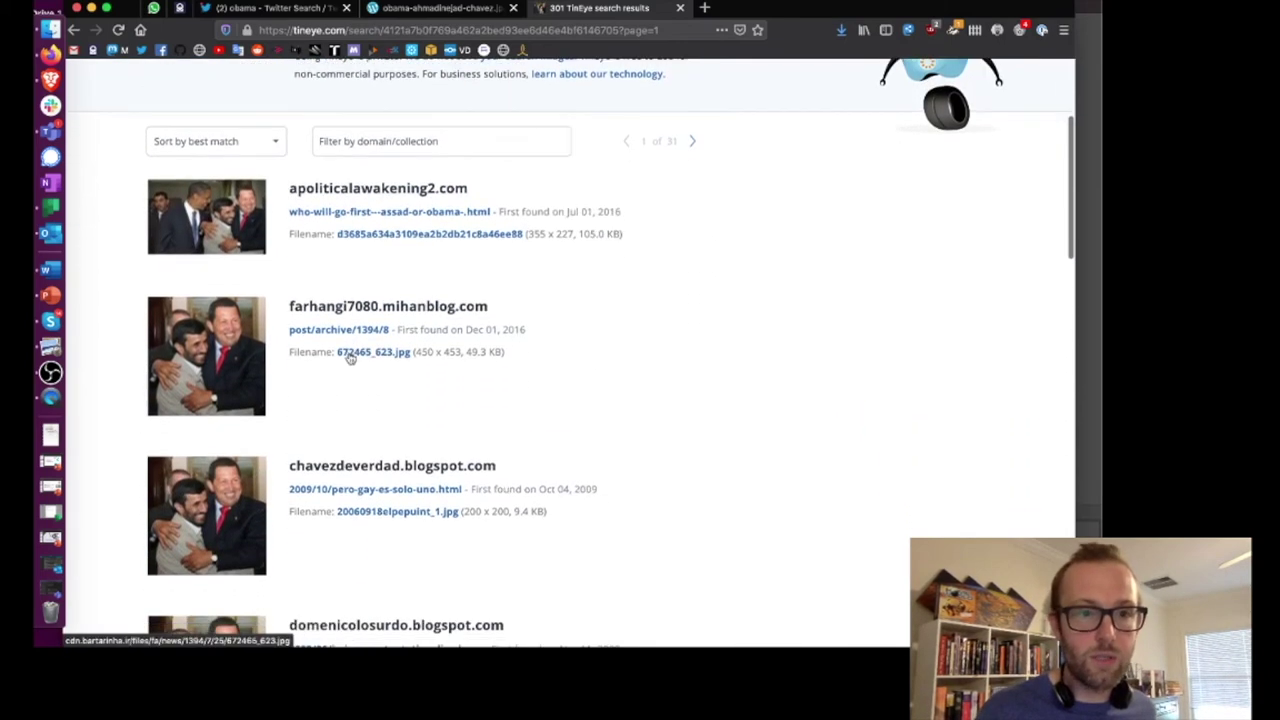
# View the match comparison for the apoliticalawakening2.com image and close it
pyautogui.scroll(3, 290, 345)
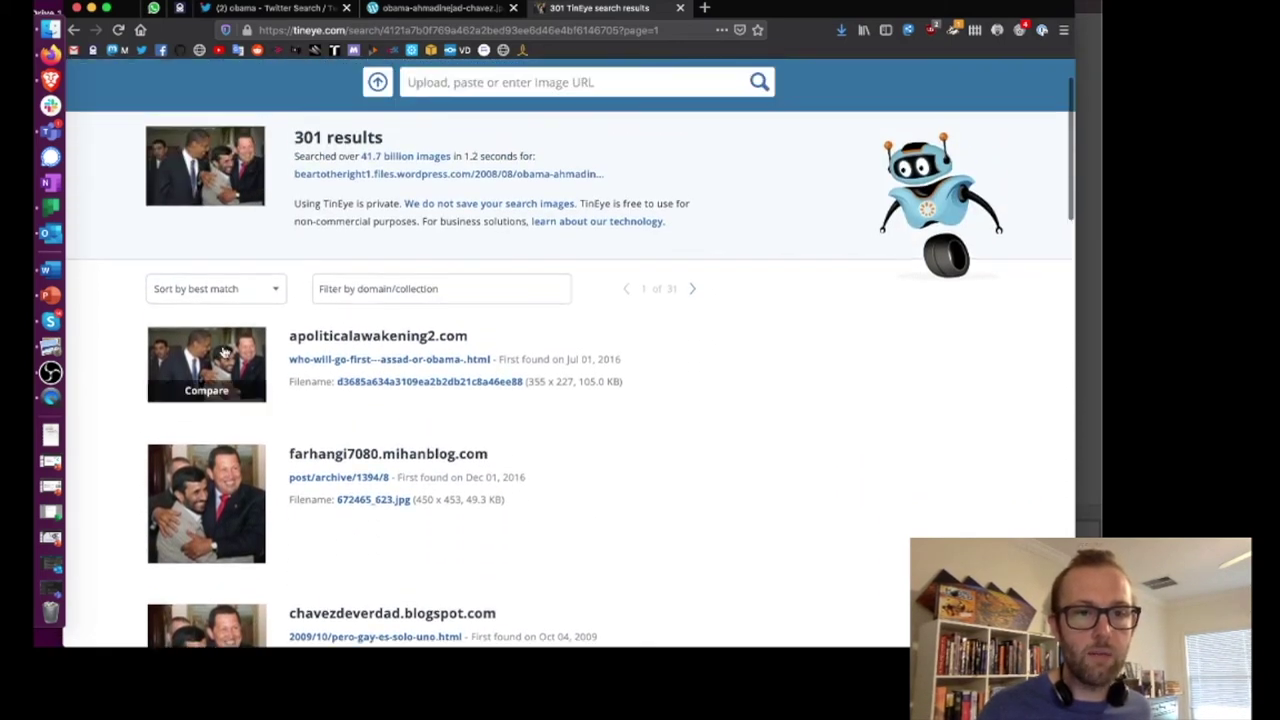
pyautogui.click(220, 389)
pyautogui.scroll(-3, 512, 493)
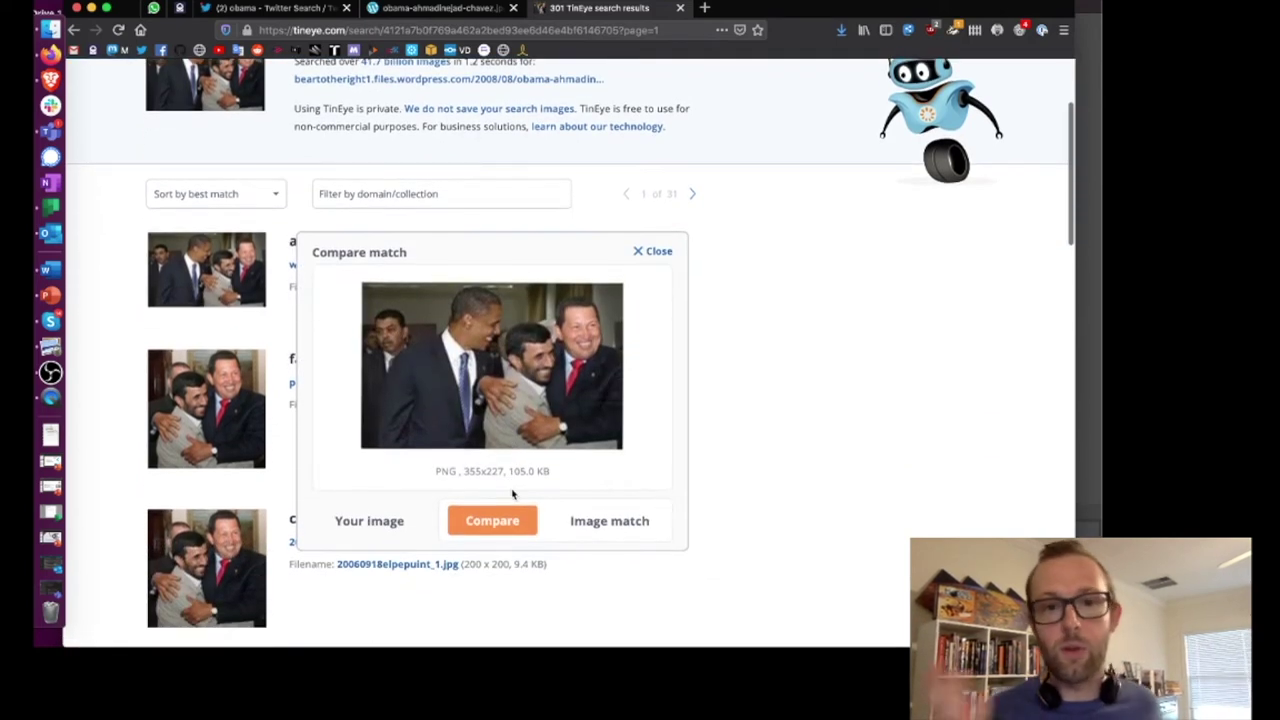
pyautogui.click(662, 258)
# Filter the search results to the wordpress.com domain
pyautogui.click(484, 191)
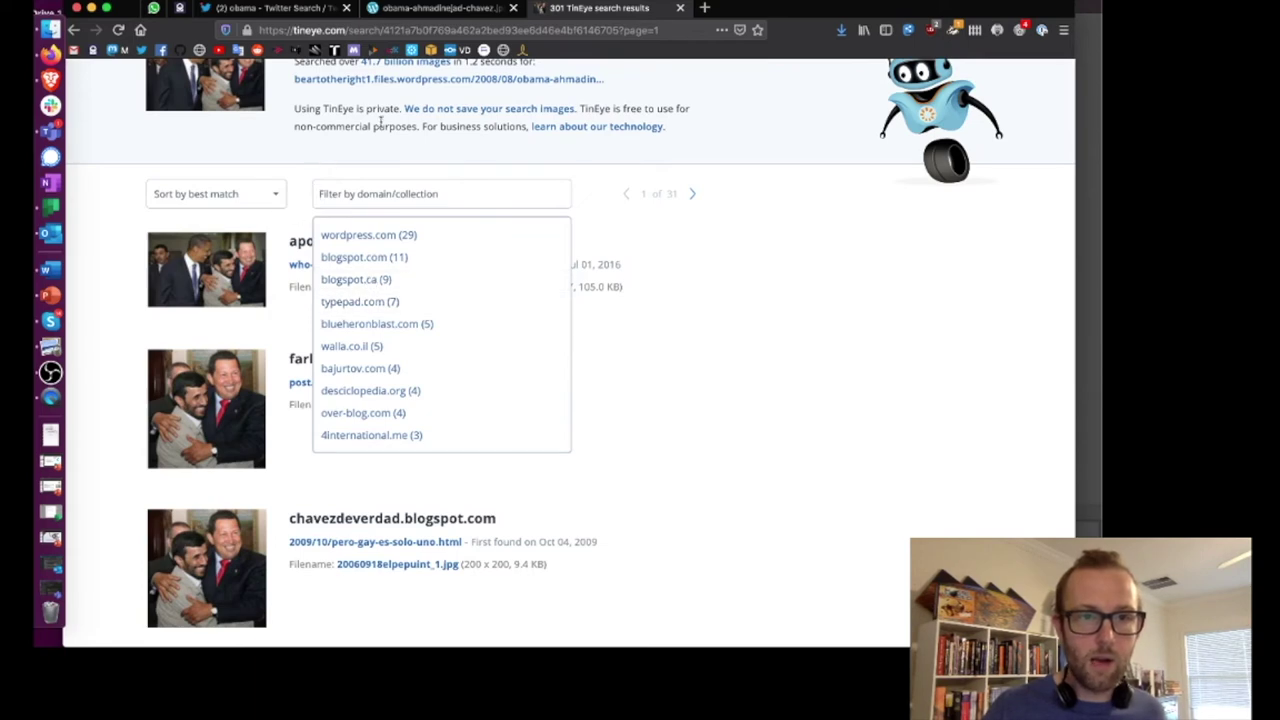
pyautogui.click(378, 153)
pyautogui.scroll(3, 370, 160)
pyautogui.scroll(-2, 370, 160)
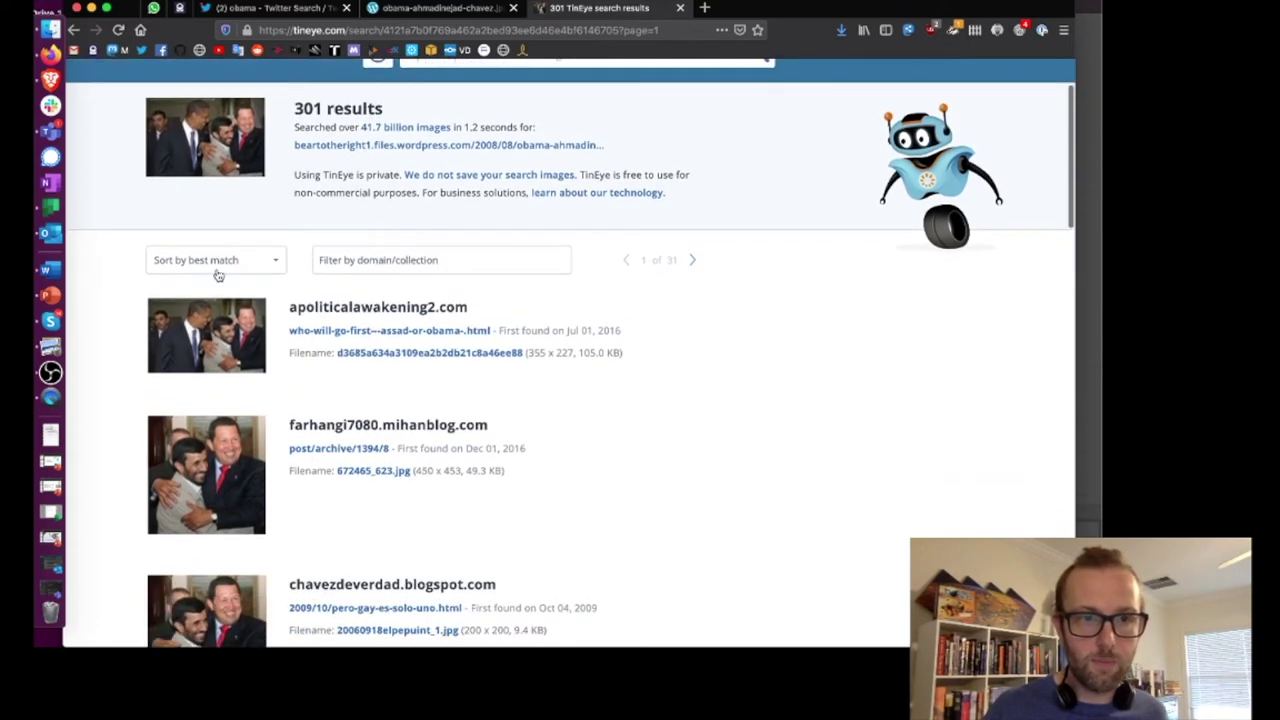
pyautogui.click(356, 260)
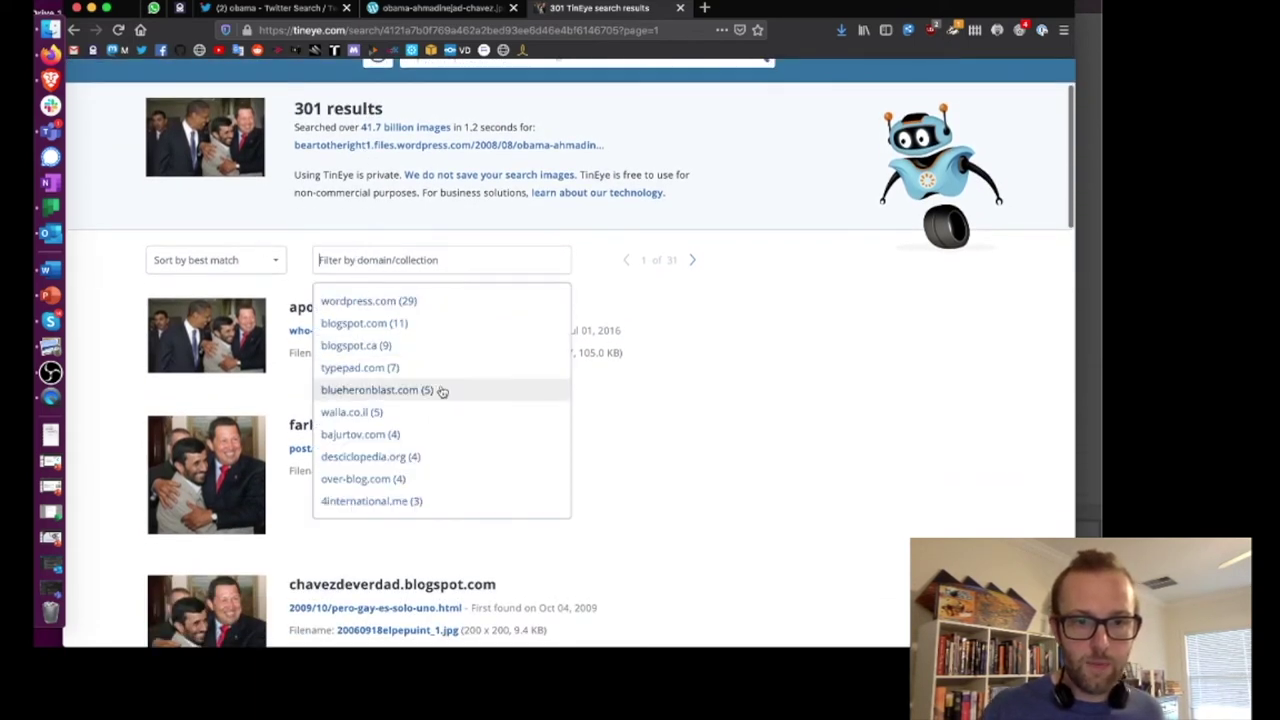
pyautogui.click(396, 301)
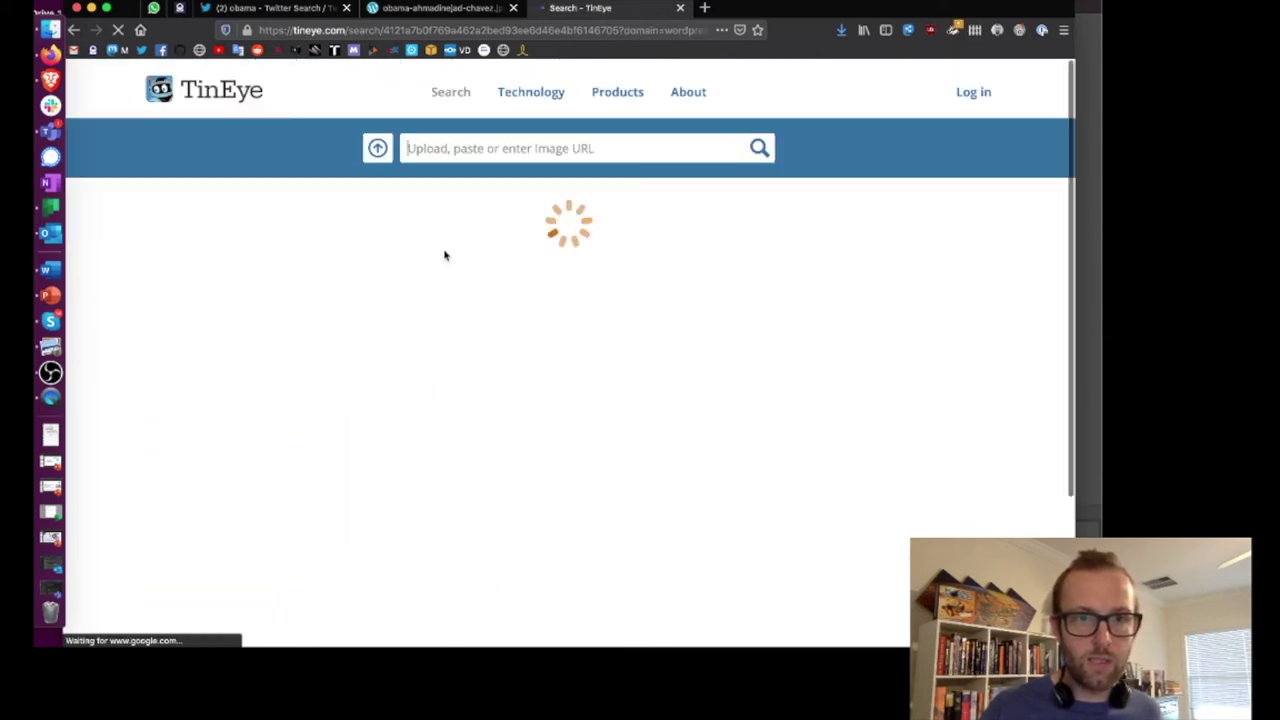
# Replace the wordpress.com domain filter with bajurtov.com and review the filtered matches
pyautogui.click(380, 355)
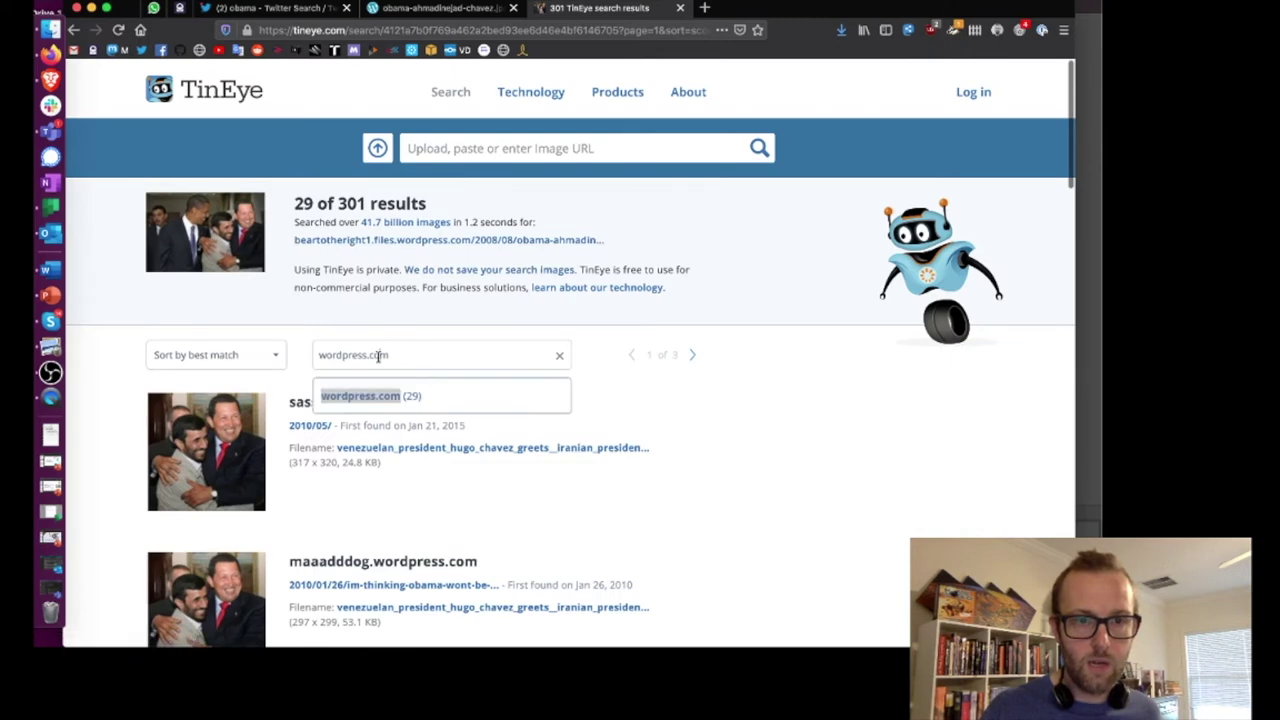
pyautogui.click(557, 354)
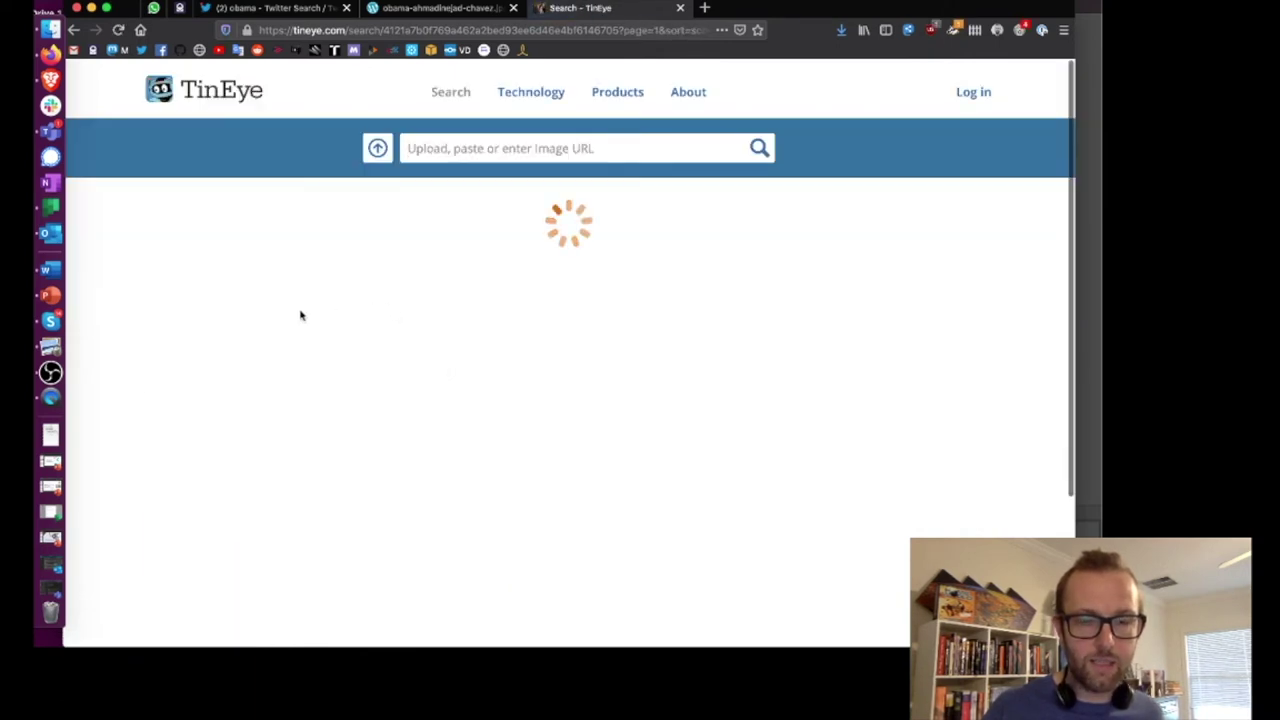
pyautogui.click(342, 355)
pyautogui.scroll(-1, 363, 528)
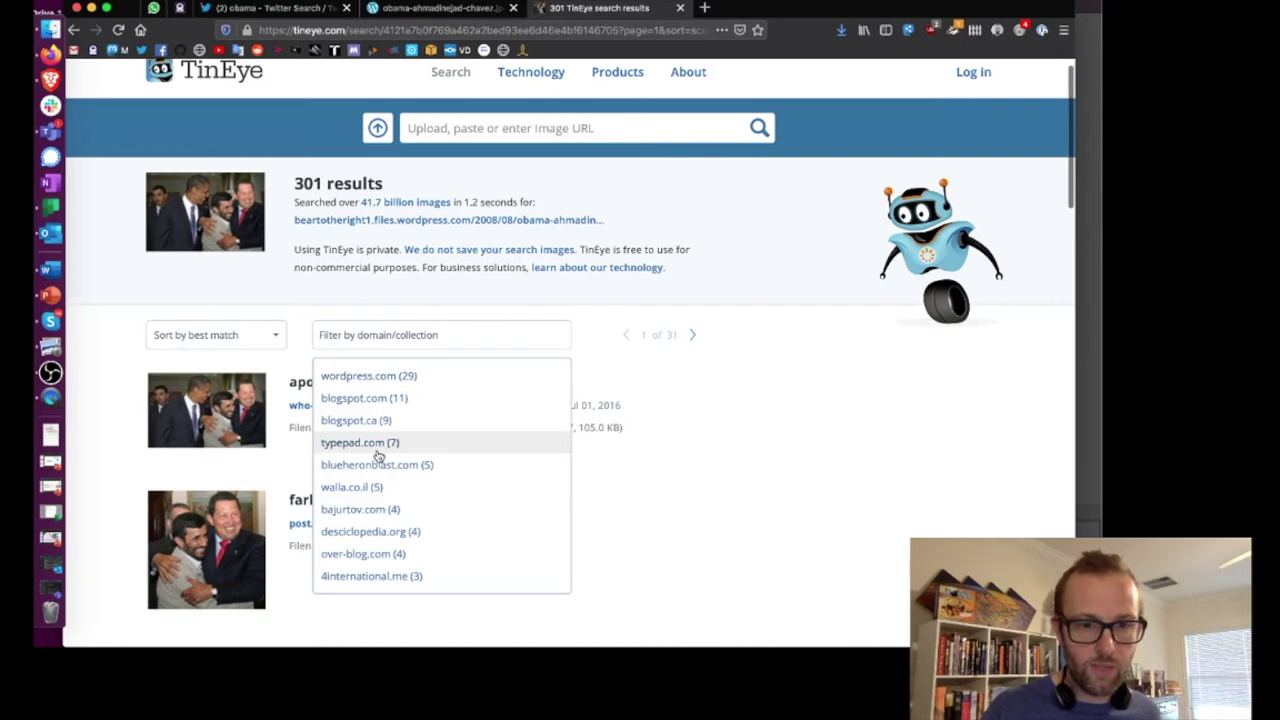
pyautogui.scroll(-1, 378, 456)
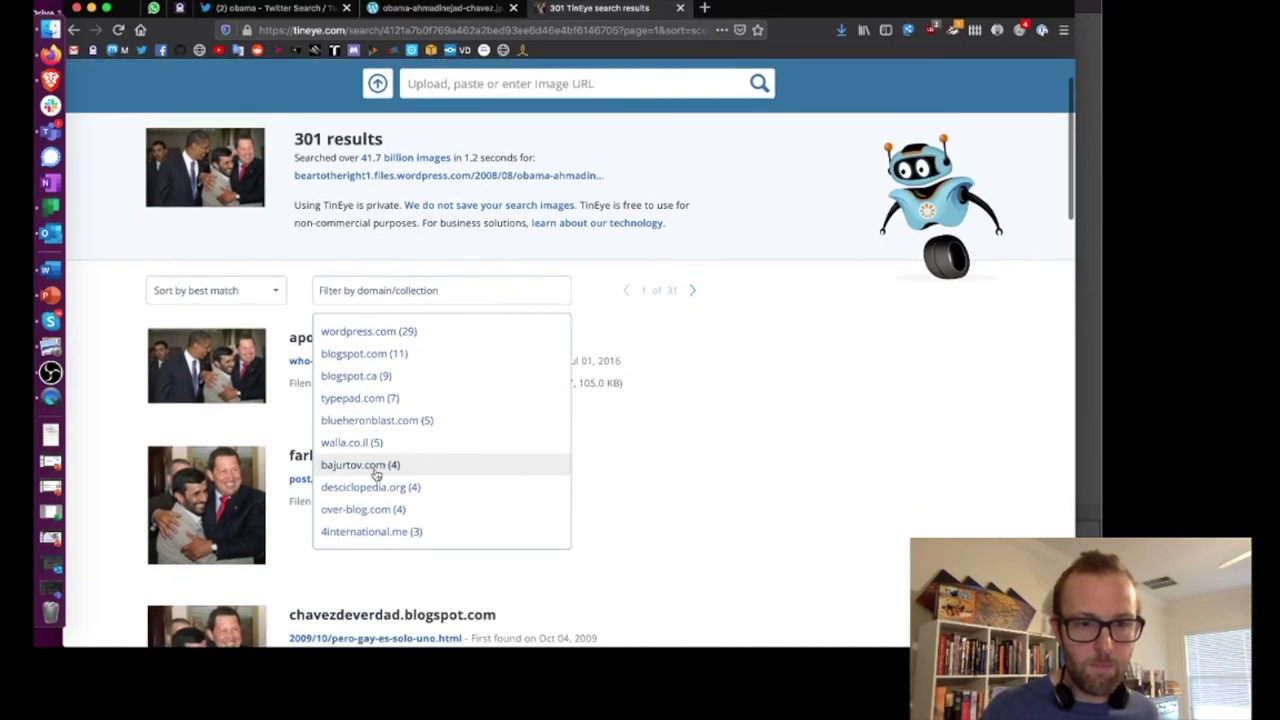
pyautogui.click(377, 468)
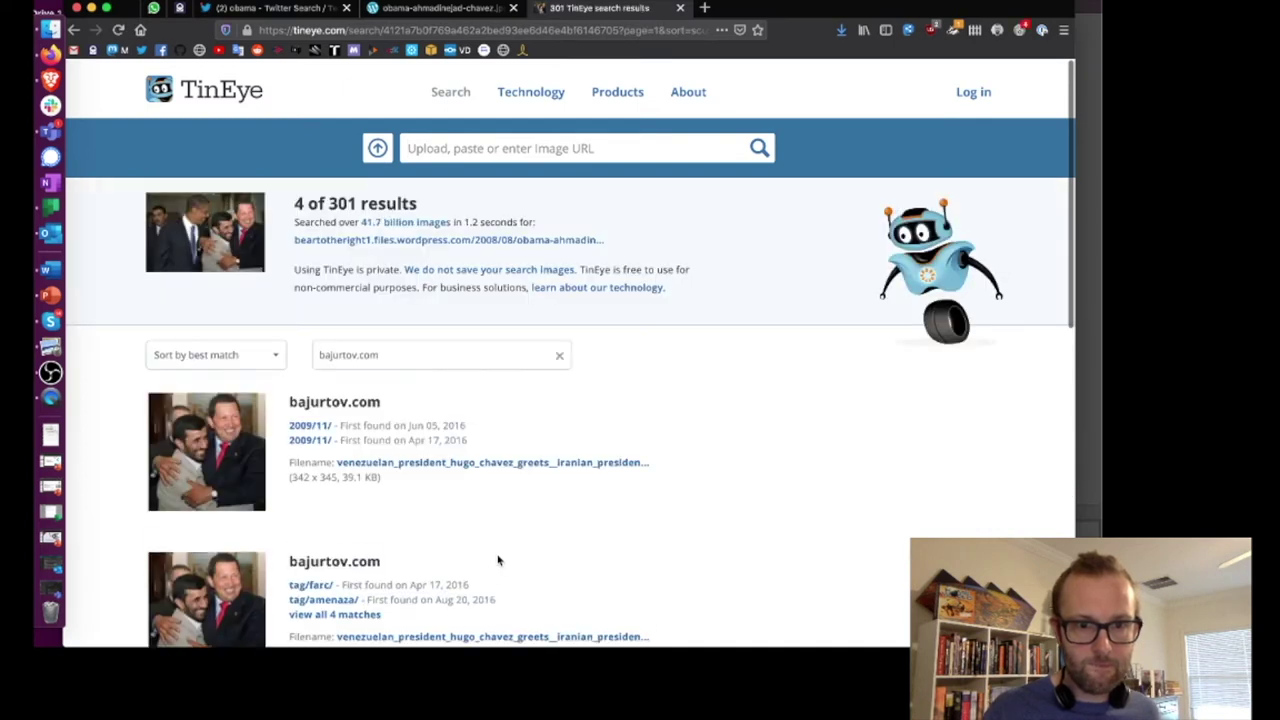
pyautogui.scroll(-1, 498, 561)
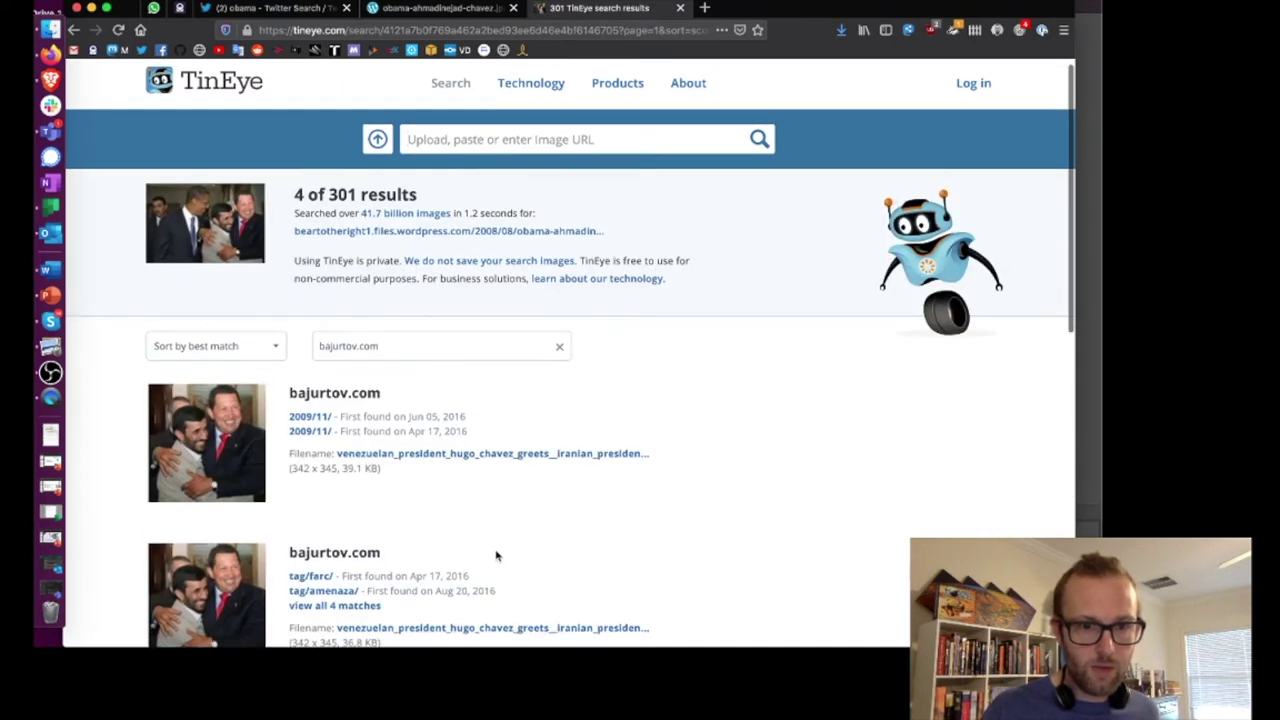
pyautogui.scroll(-3, 443, 637)
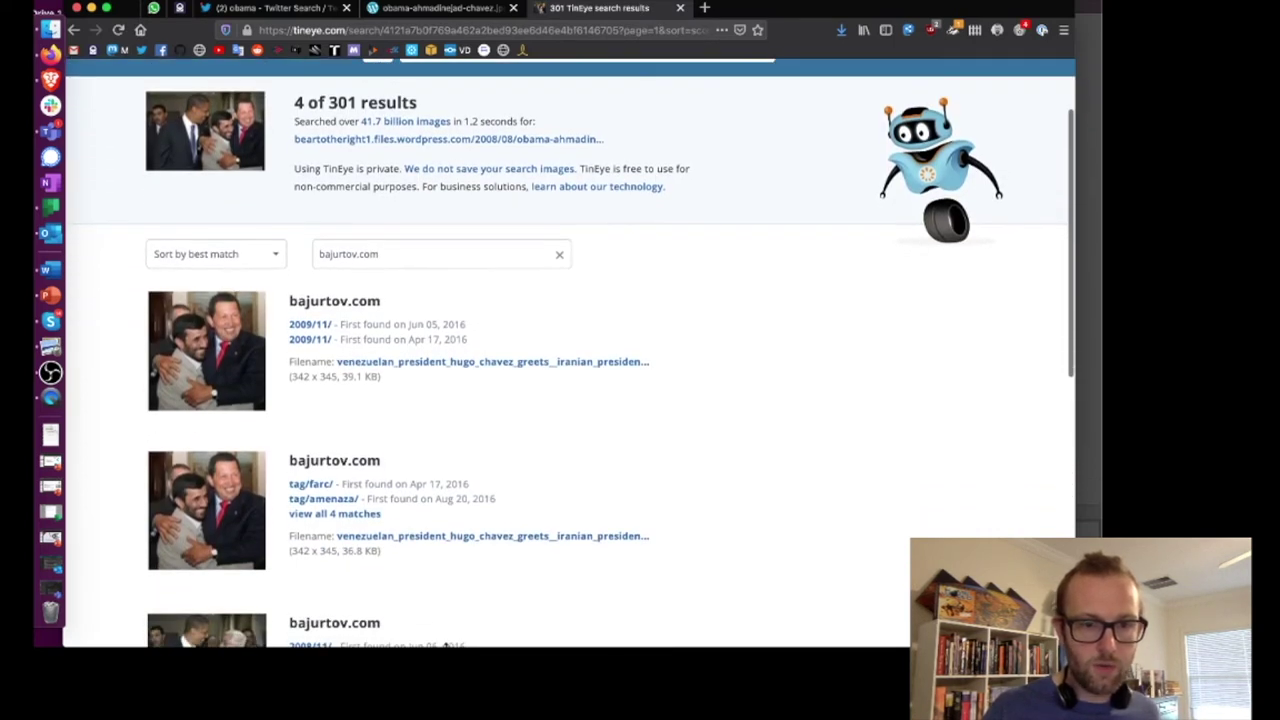
pyautogui.scroll(-2, 433, 641)
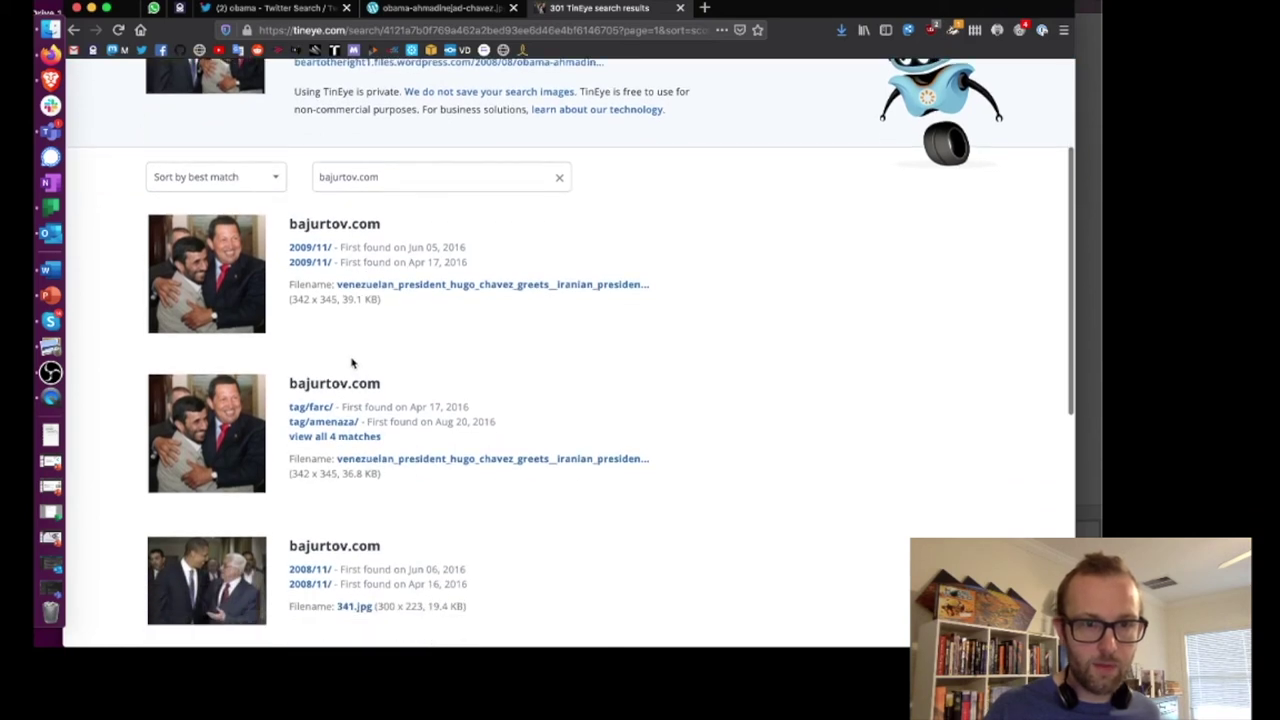
# Clear the bajurtov.com domain filter and sort all the results by oldest
pyautogui.click(389, 177)
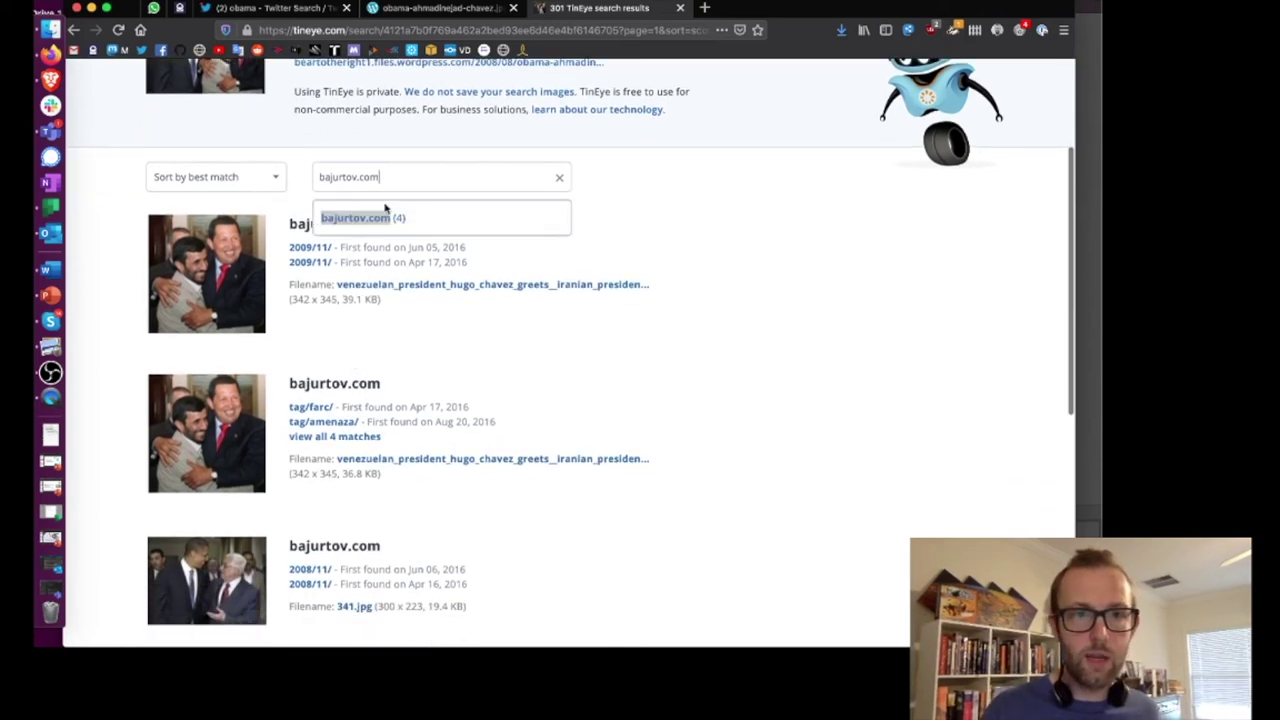
pyautogui.click(561, 176)
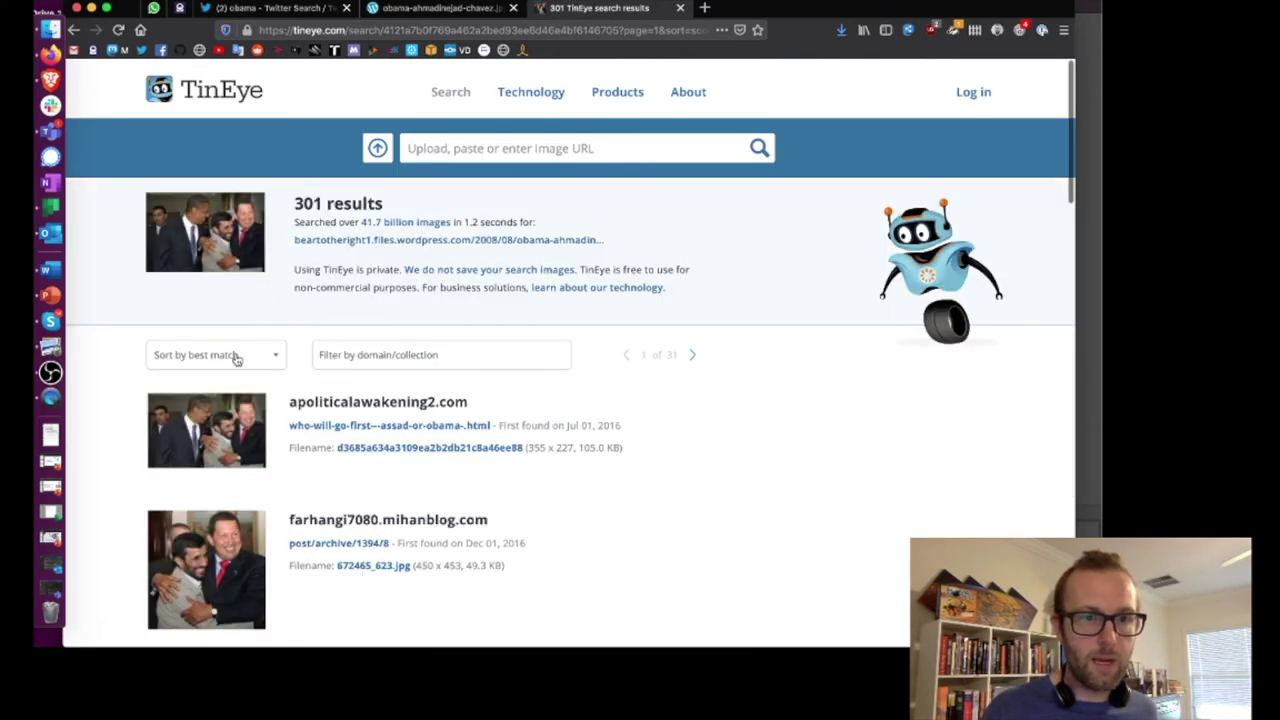
pyautogui.click(234, 357)
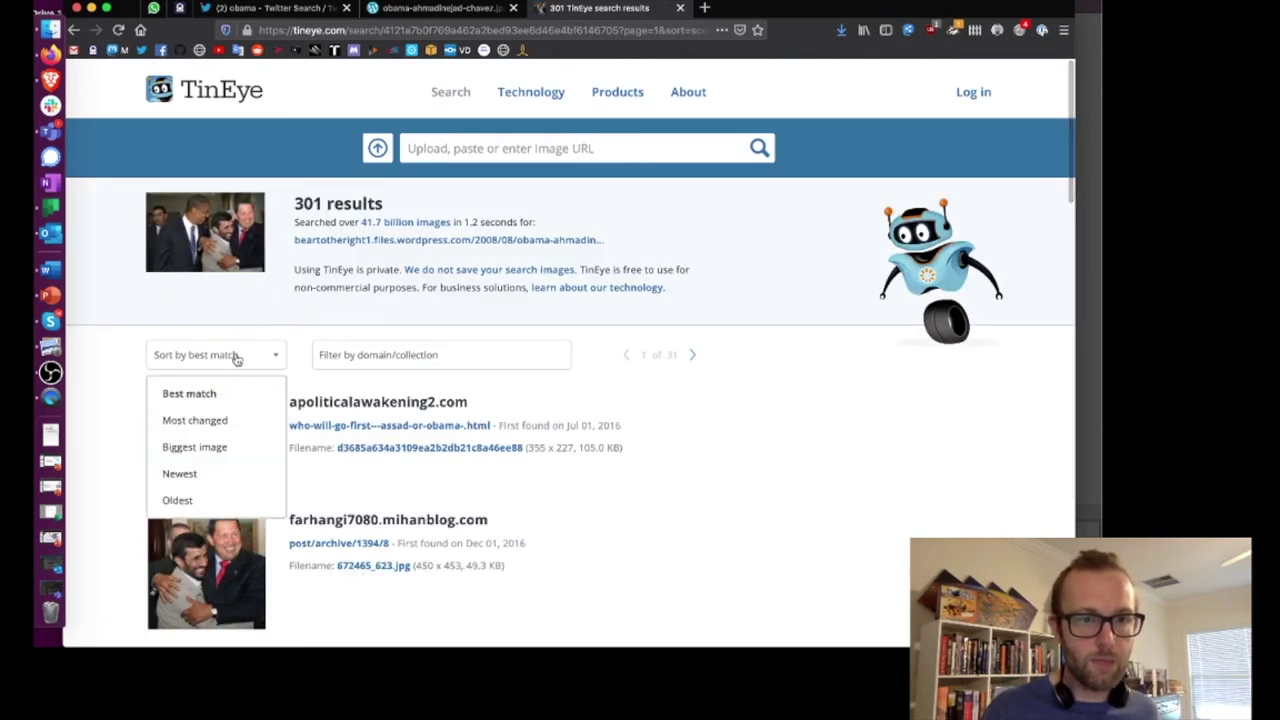
pyautogui.click(191, 500)
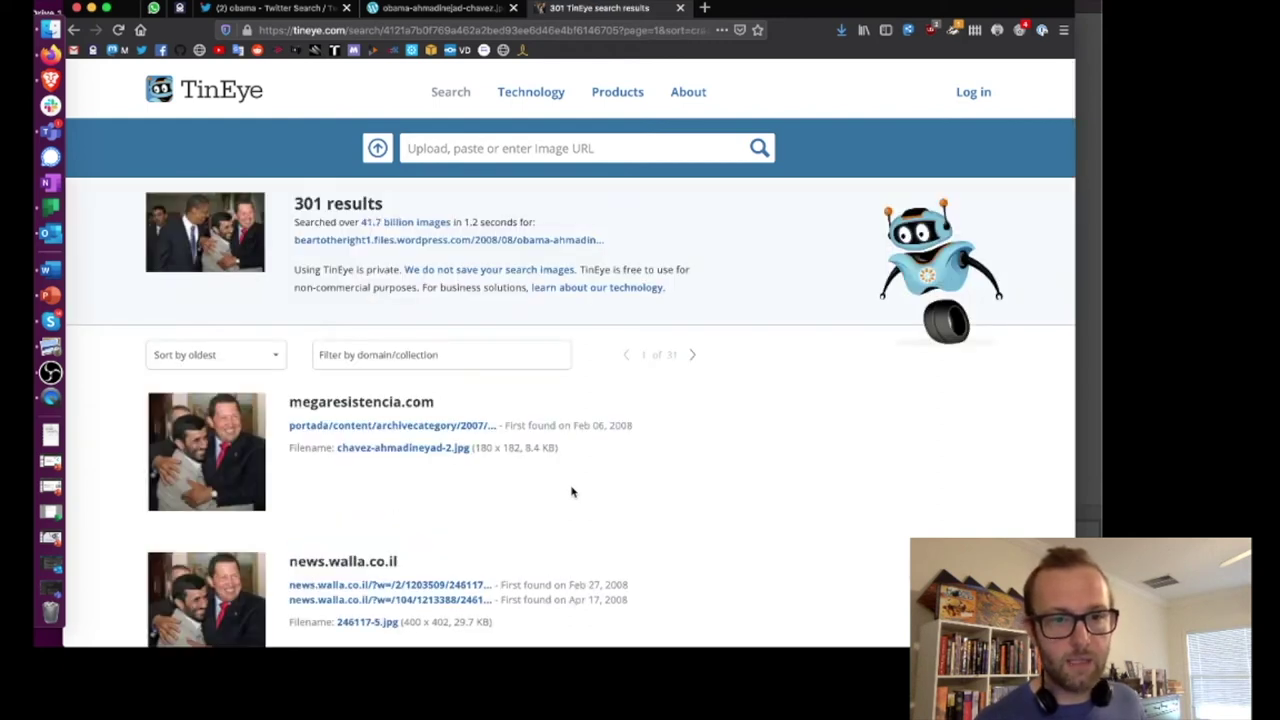
# Examine the oldest match, from megaresistencia.com, for its first-found date, file name and image dimensions
pyautogui.scroll(-1, 632, 489)
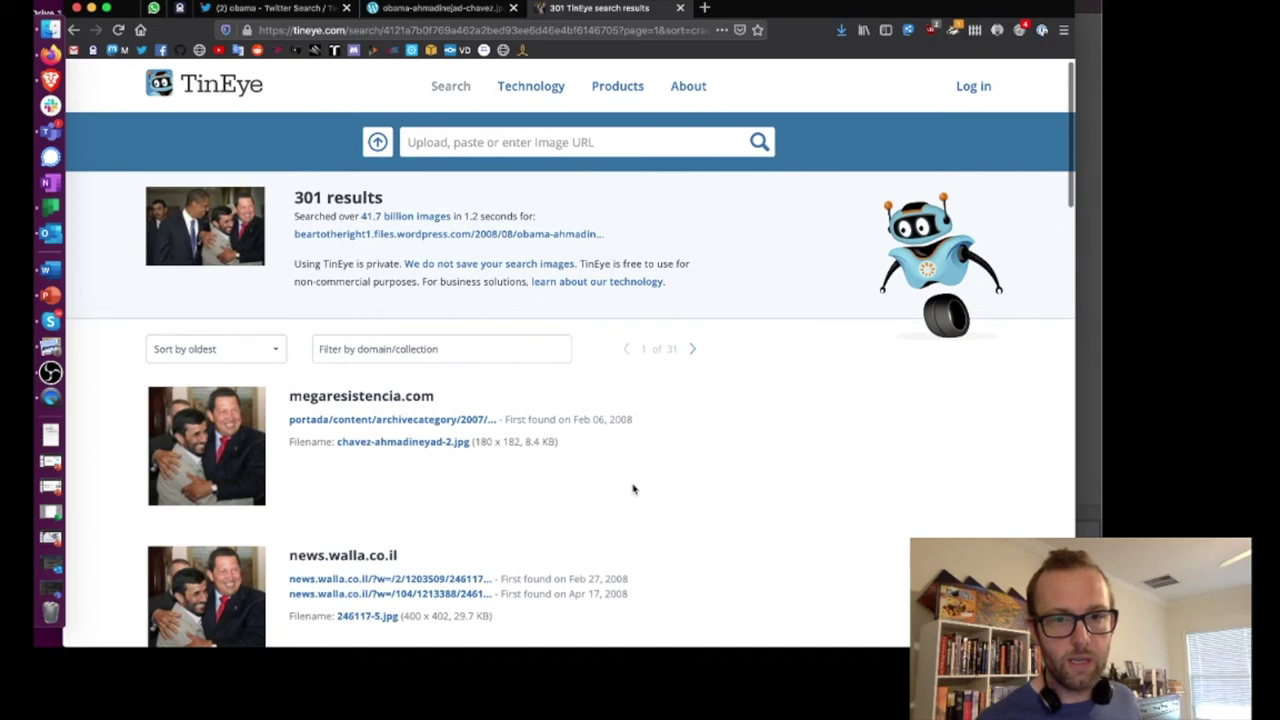
pyautogui.scroll(-2, 638, 500)
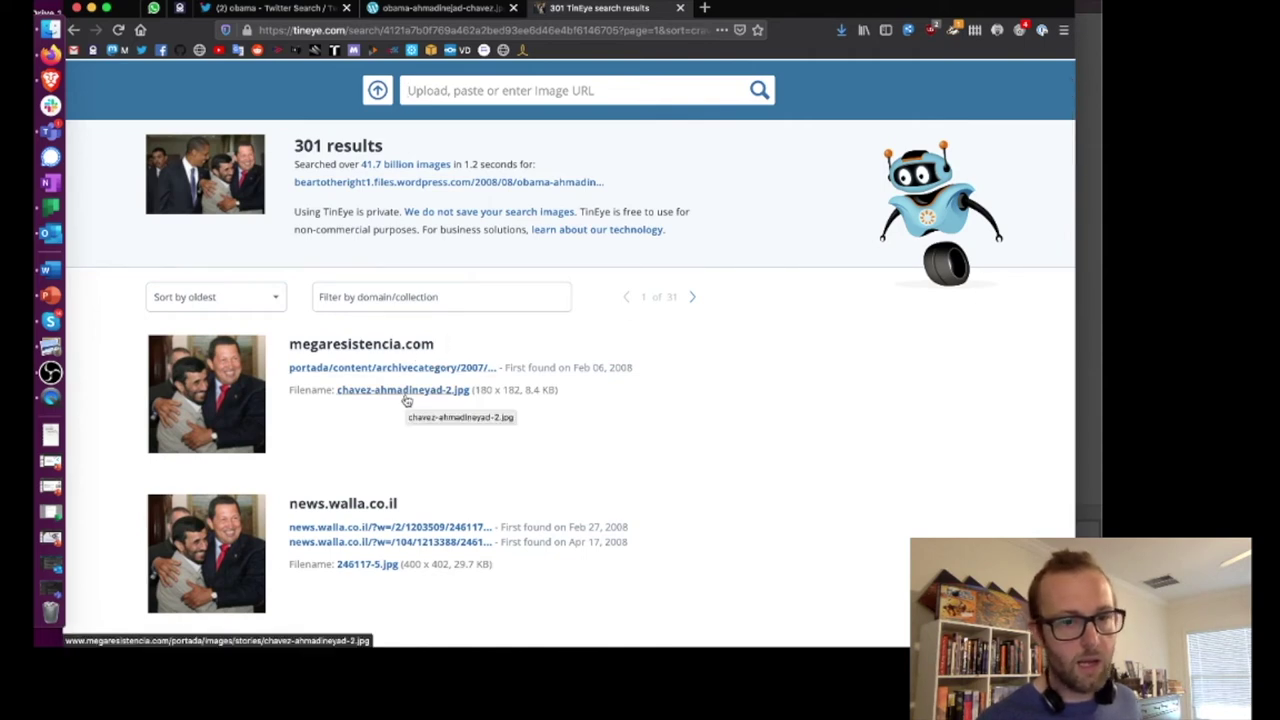
pyautogui.scroll(-1, 386, 434)
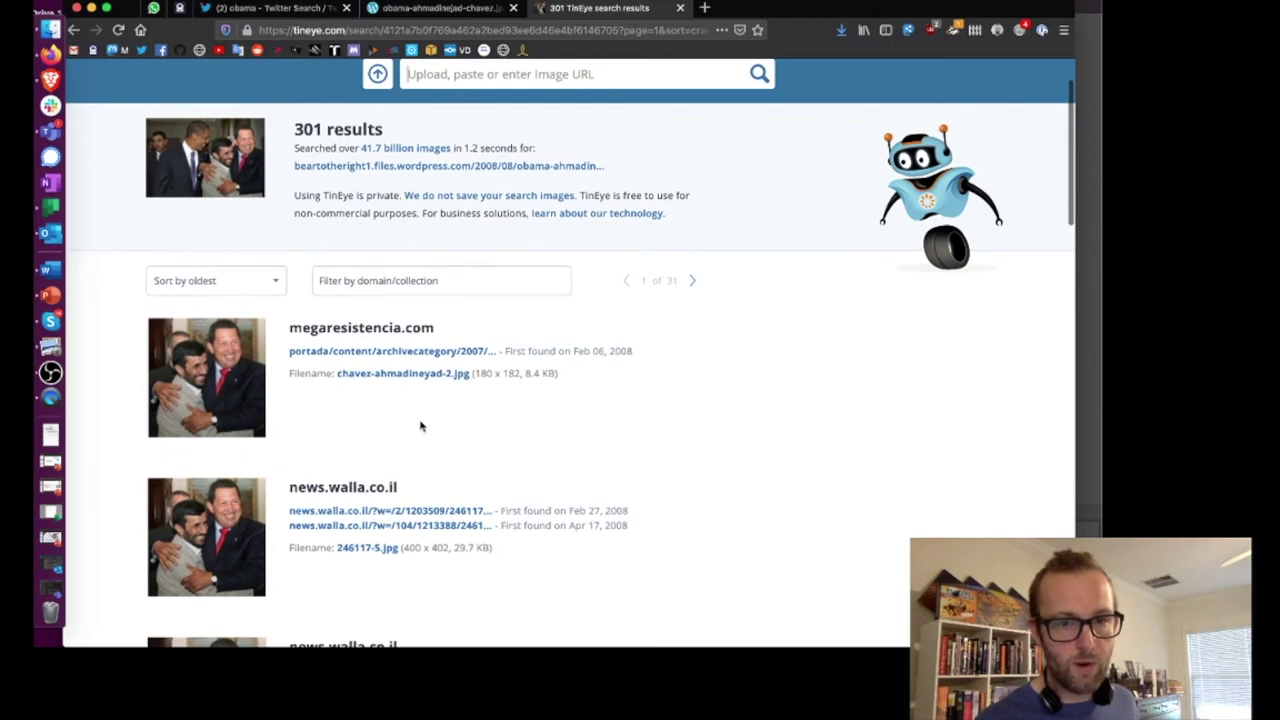
pyautogui.scroll(-1, 432, 434)
pyautogui.scroll(-1, 432, 434)
pyautogui.moveTo(476, 354); pyautogui.dragTo(518, 353)
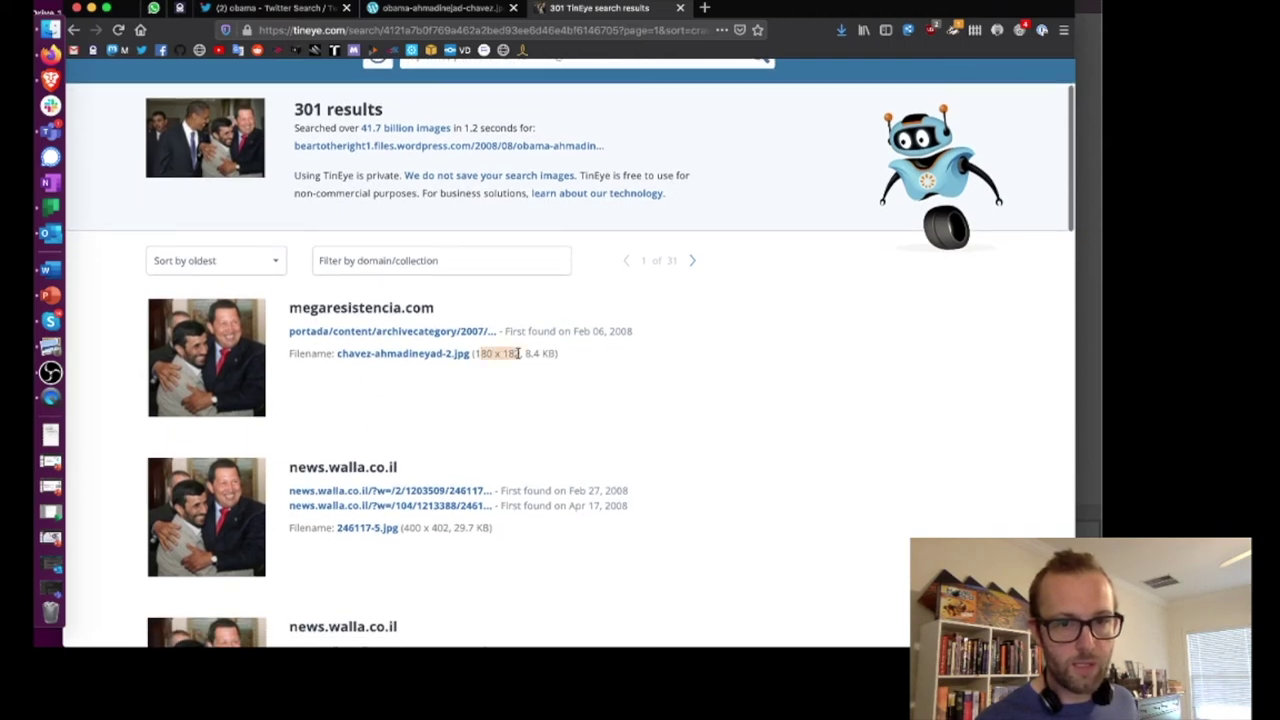
# Examine the dates and image sizes of the next-oldest matches, from news.walla.co.il and jcdurbant.blog.lemonde.fr
pyautogui.scroll(-3, 450, 418)
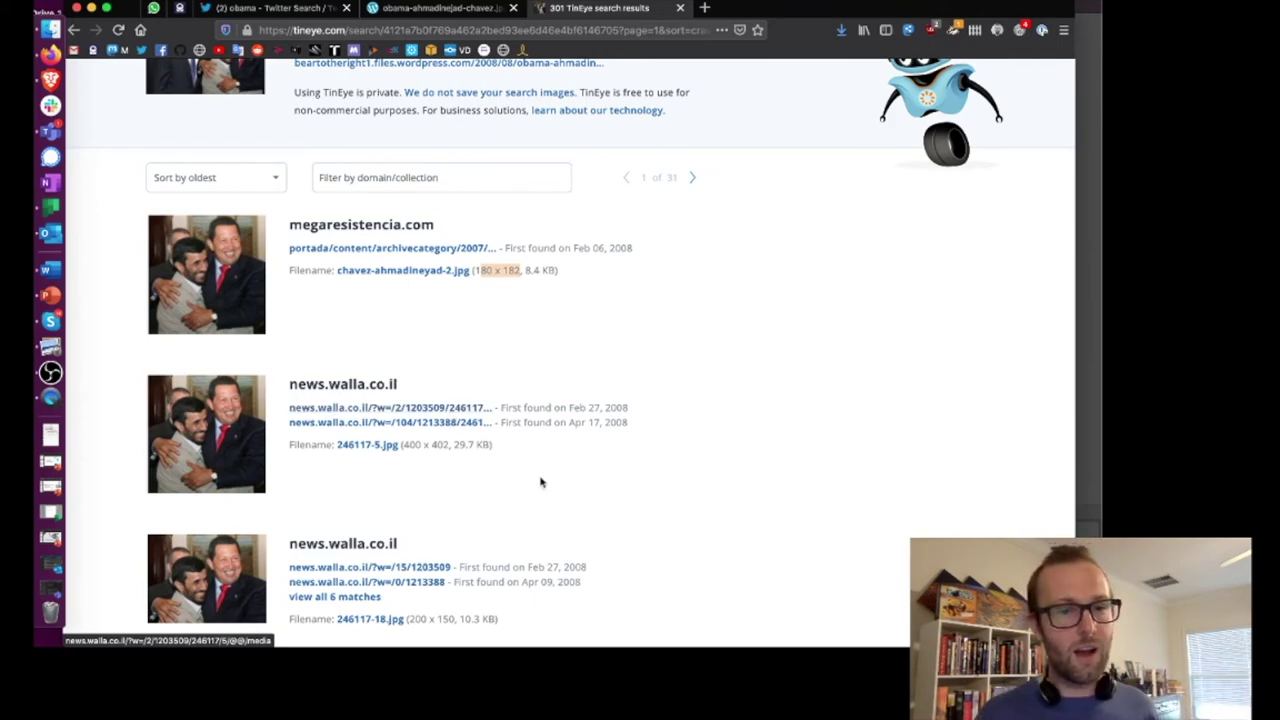
pyautogui.scroll(-1, 542, 484)
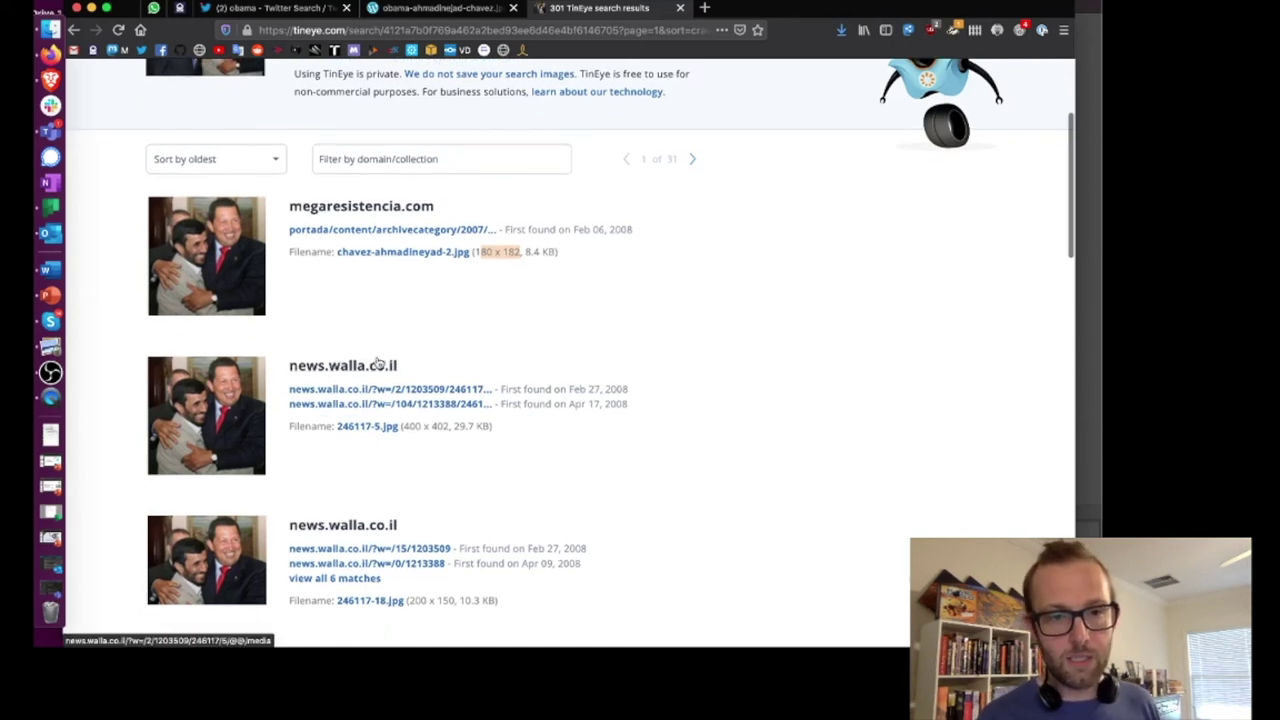
pyautogui.scroll(-2, 380, 365)
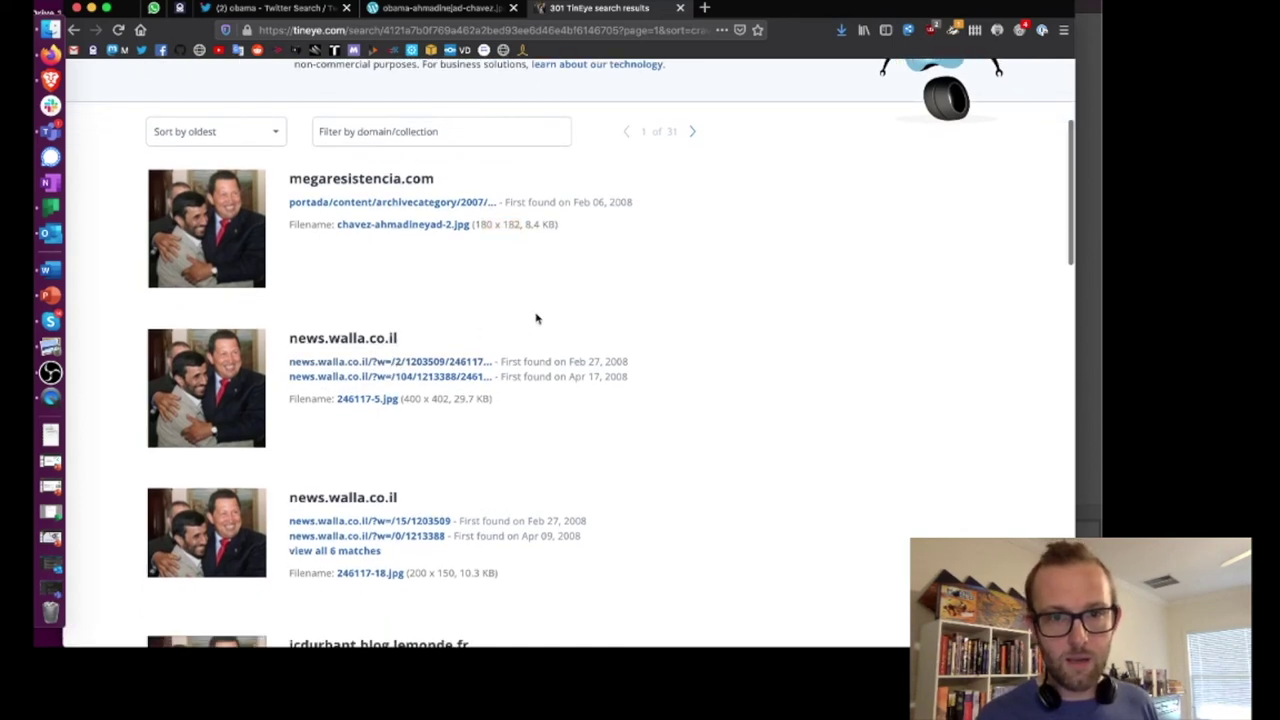
pyautogui.scroll(-1, 463, 378)
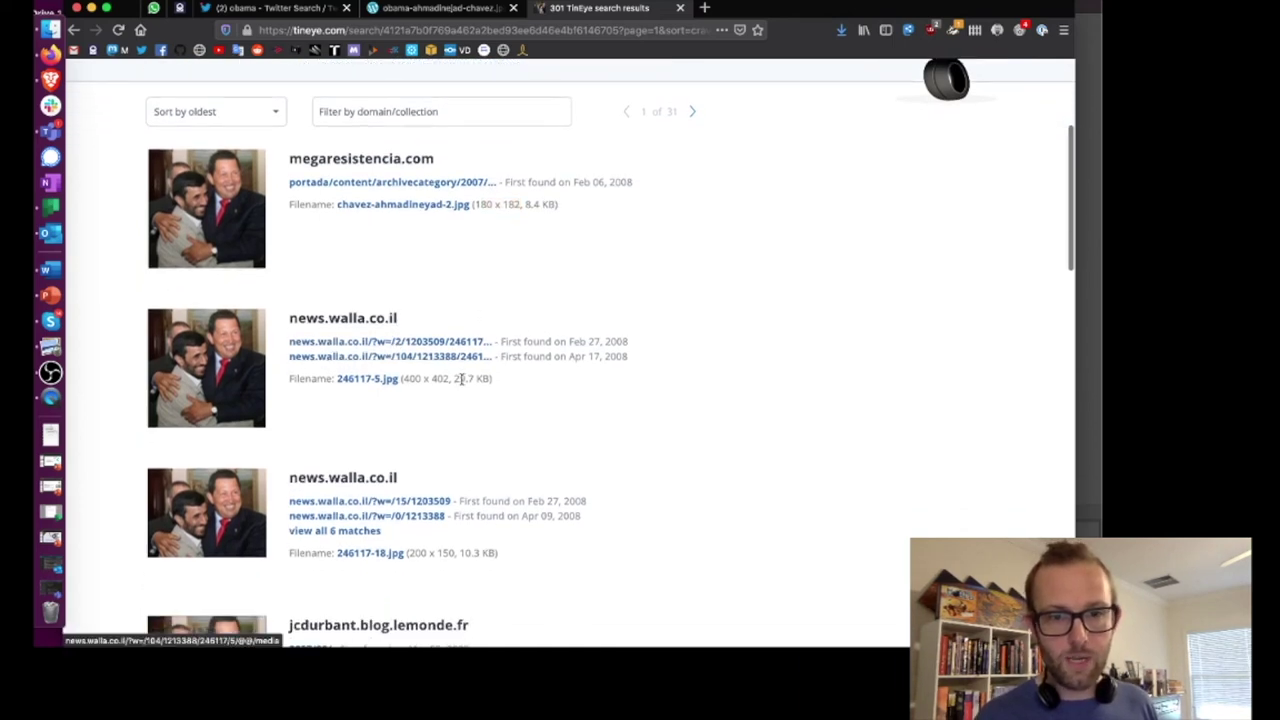
pyautogui.tripleClick(424, 380)
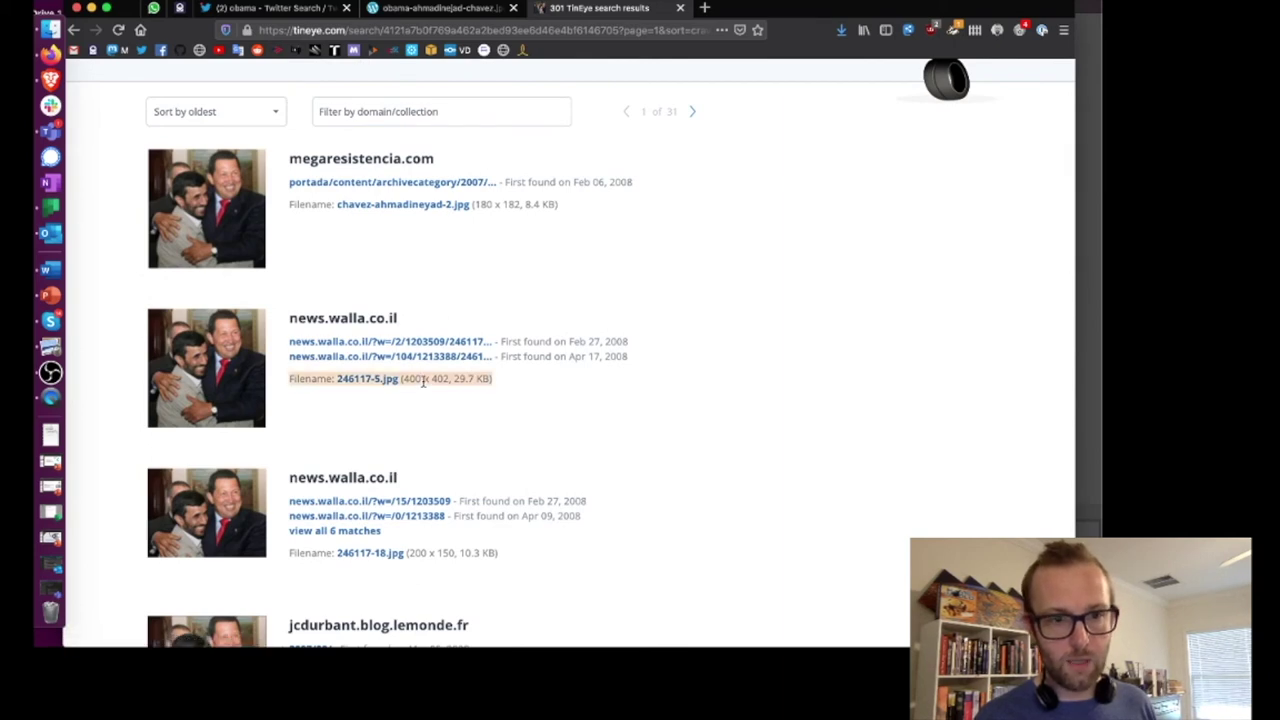
pyautogui.click(424, 380)
pyautogui.scroll(-2, 423, 385)
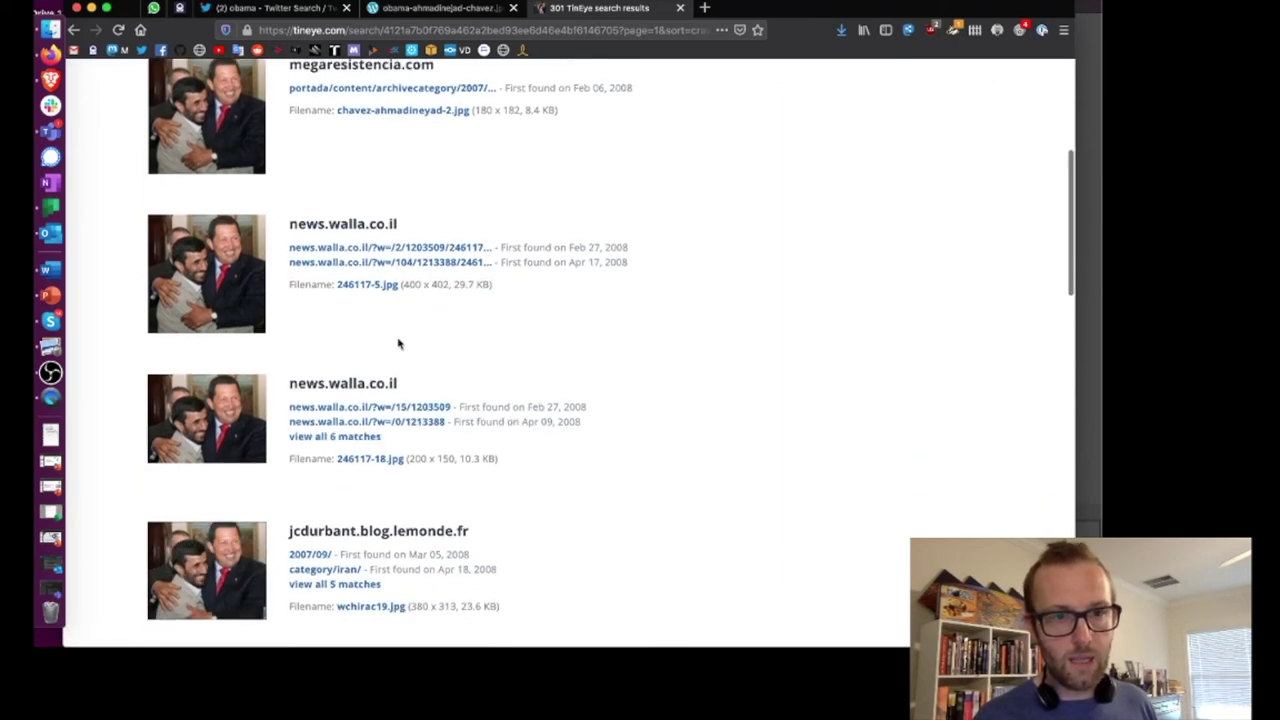
pyautogui.scroll(1, 398, 343)
pyautogui.scroll(-1, 398, 343)
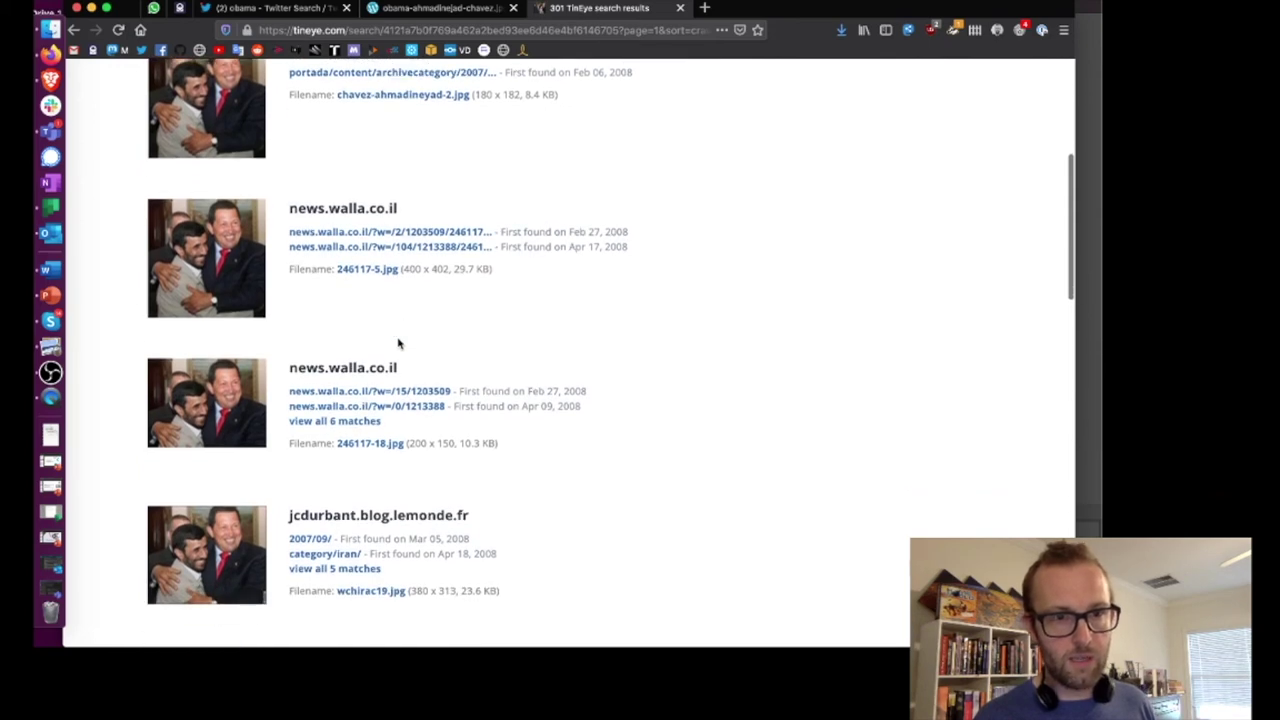
pyautogui.scroll(1, 398, 343)
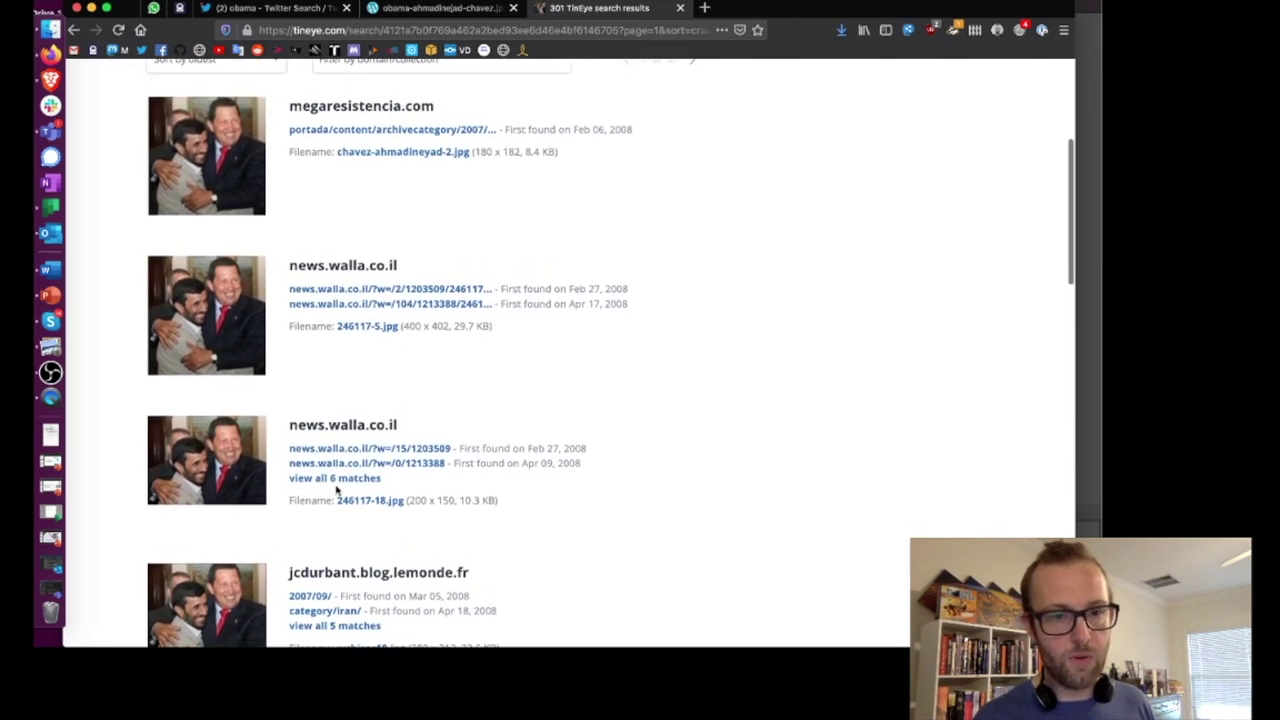
# Sort the search results by most changed
pyautogui.scroll(3, 363, 251)
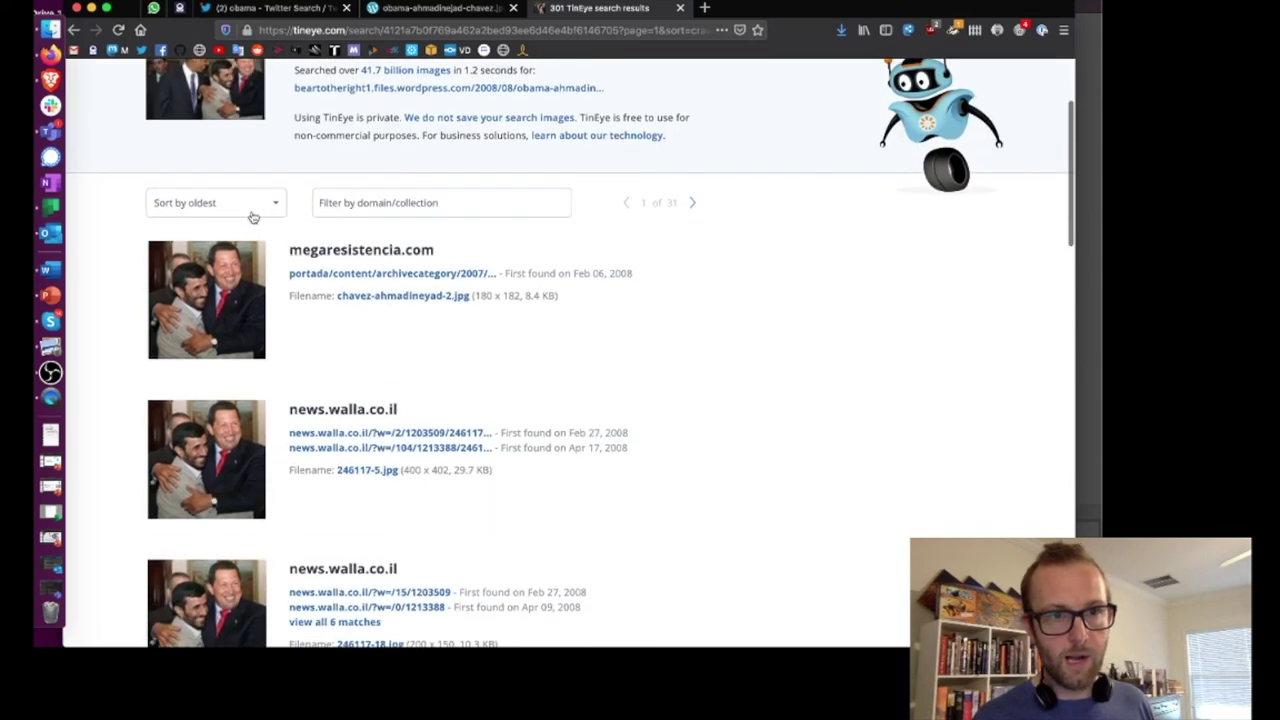
pyautogui.click(252, 205)
pyautogui.click(214, 278)
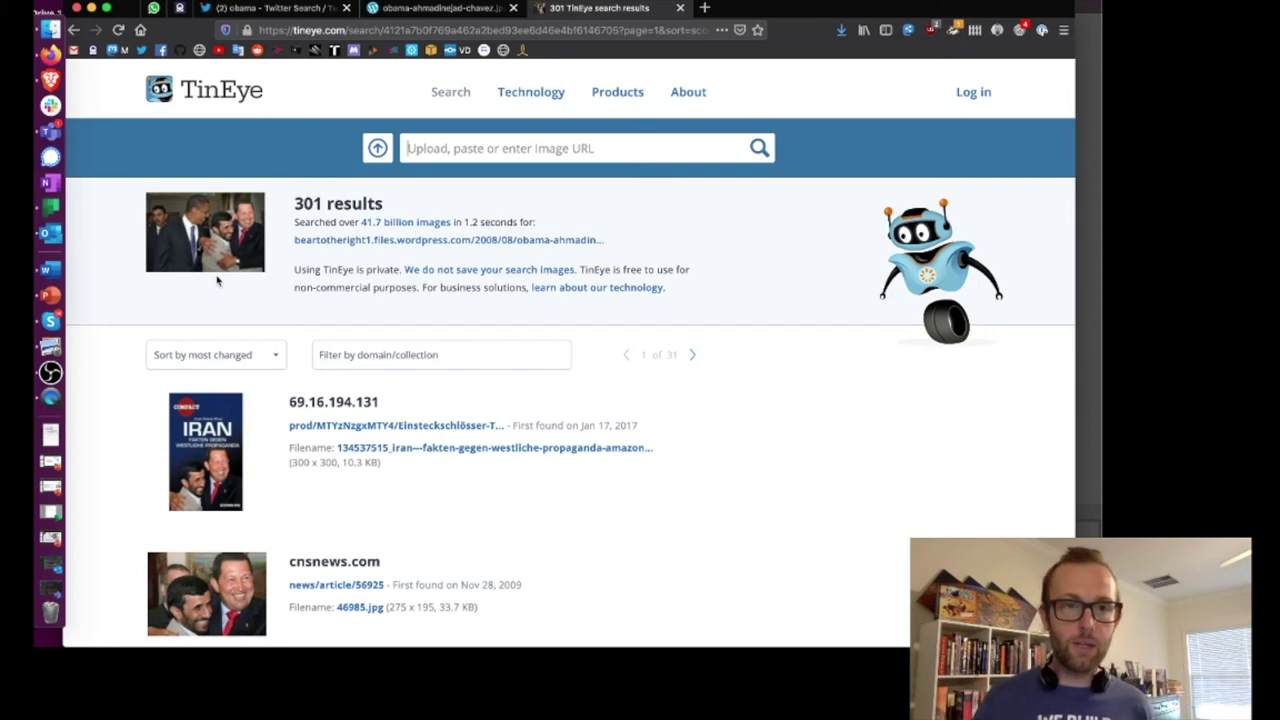
# Review the most changed matches, view the comparison for the nomadone.nomadlife.org image and close it
pyautogui.scroll(-1, 420, 449)
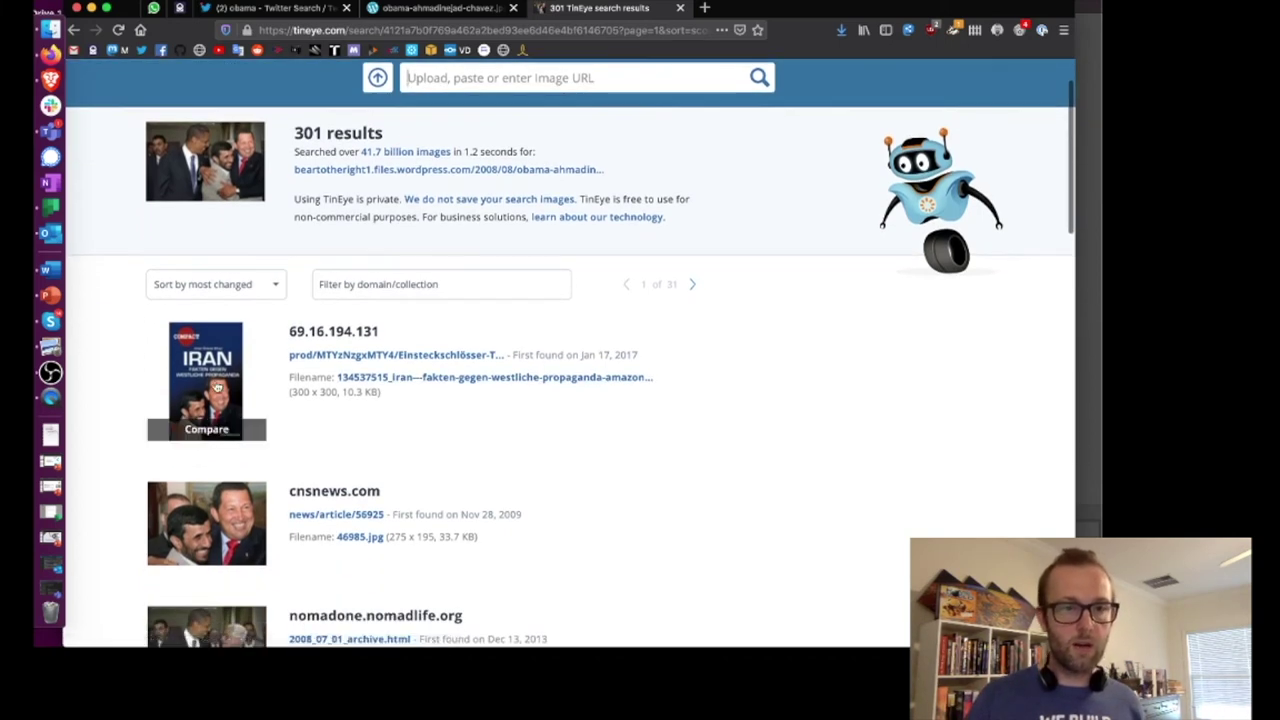
pyautogui.scroll(-1, 270, 360)
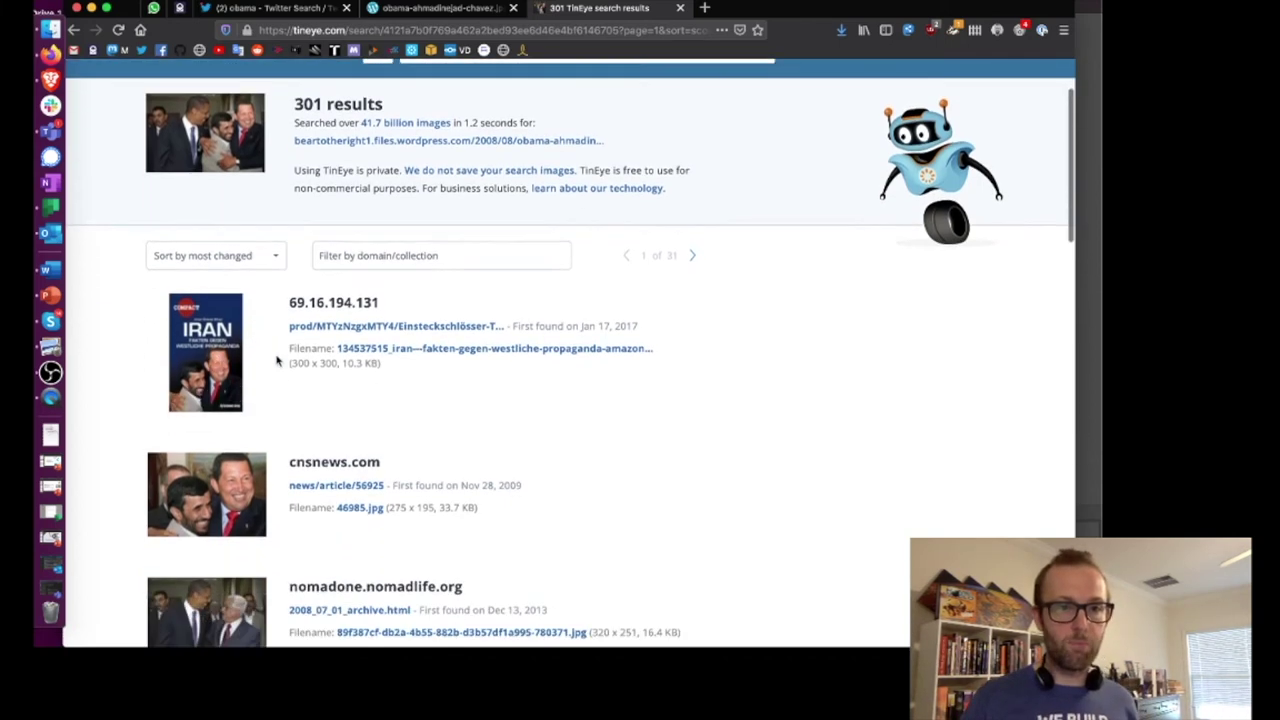
pyautogui.moveTo(247, 387)
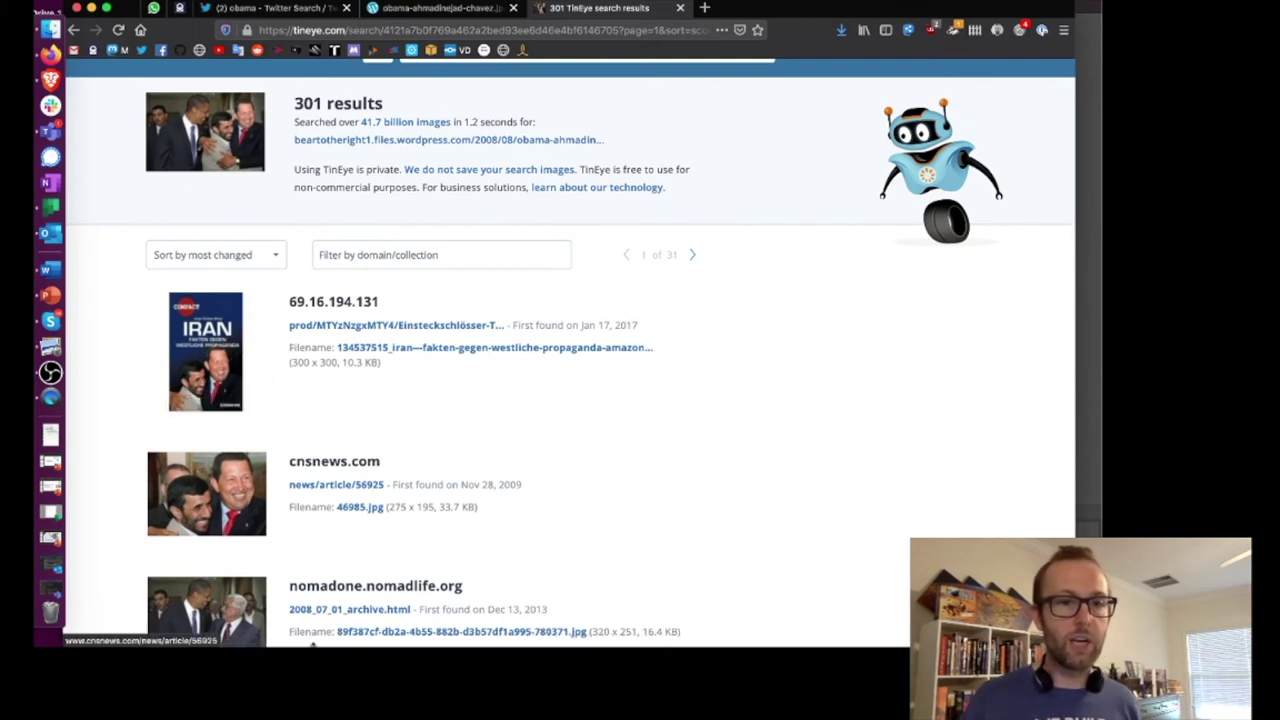
pyautogui.scroll(-3, 313, 640)
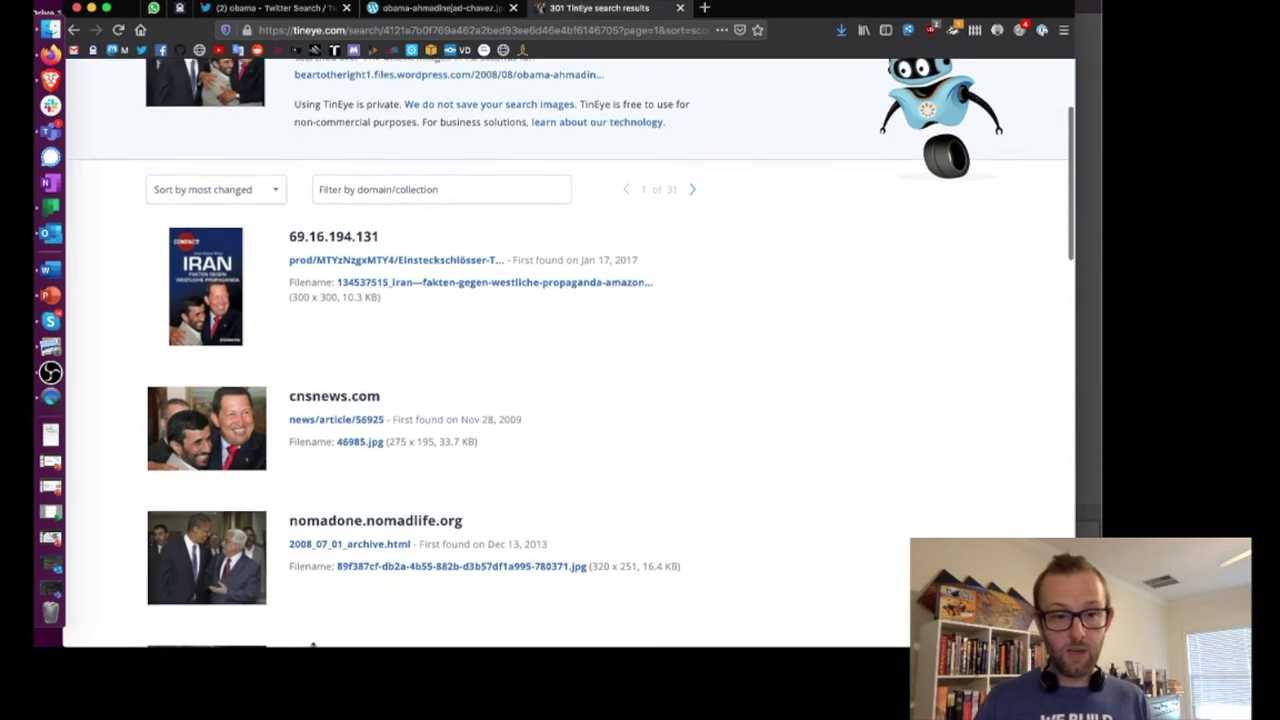
pyautogui.moveTo(222, 472)
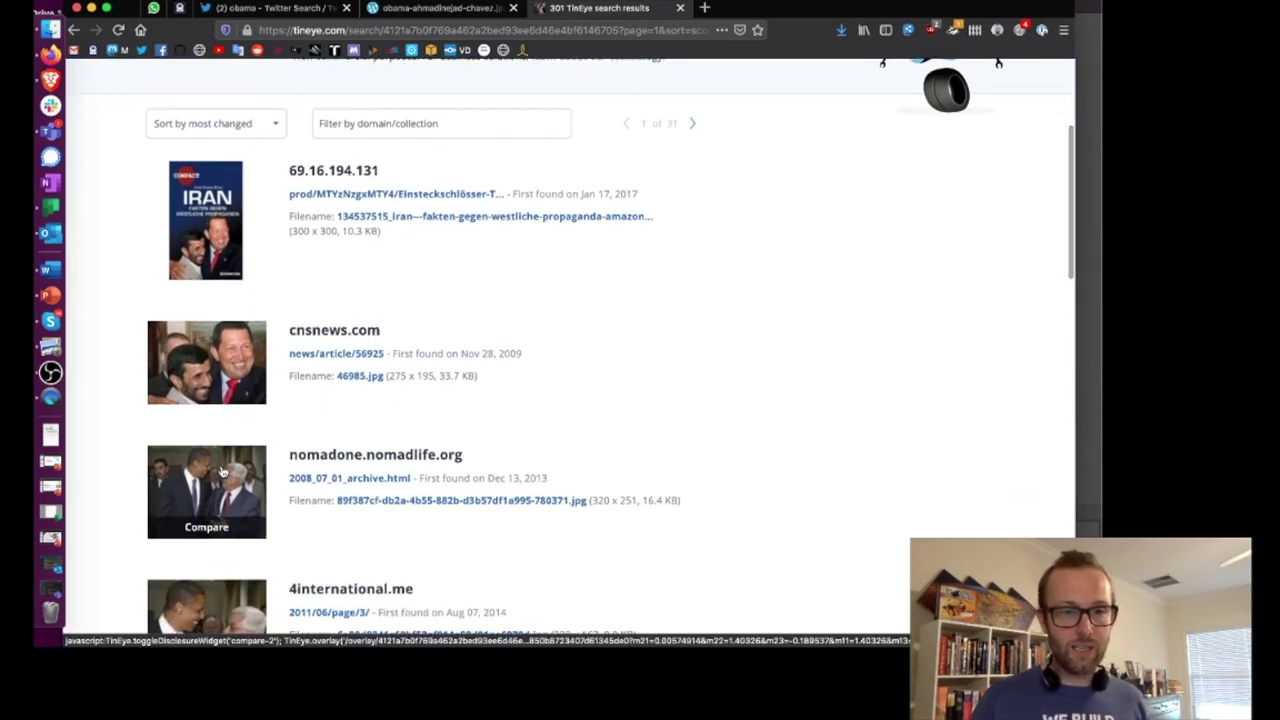
pyautogui.click(222, 472)
pyautogui.scroll(-2, 673, 514)
pyautogui.scroll(-4, 673, 514)
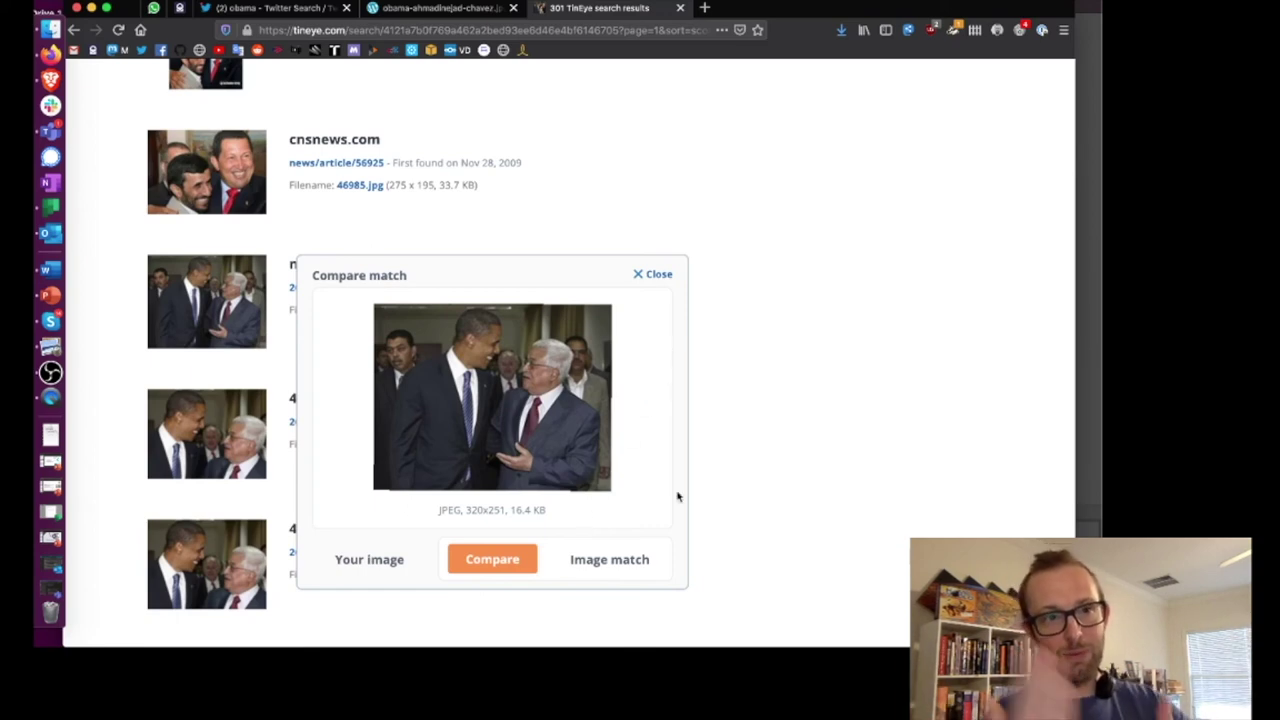
pyautogui.click(644, 276)
# Check the available sort options without changing the order, and look over the most changed matches again
pyautogui.scroll(5, 650, 230)
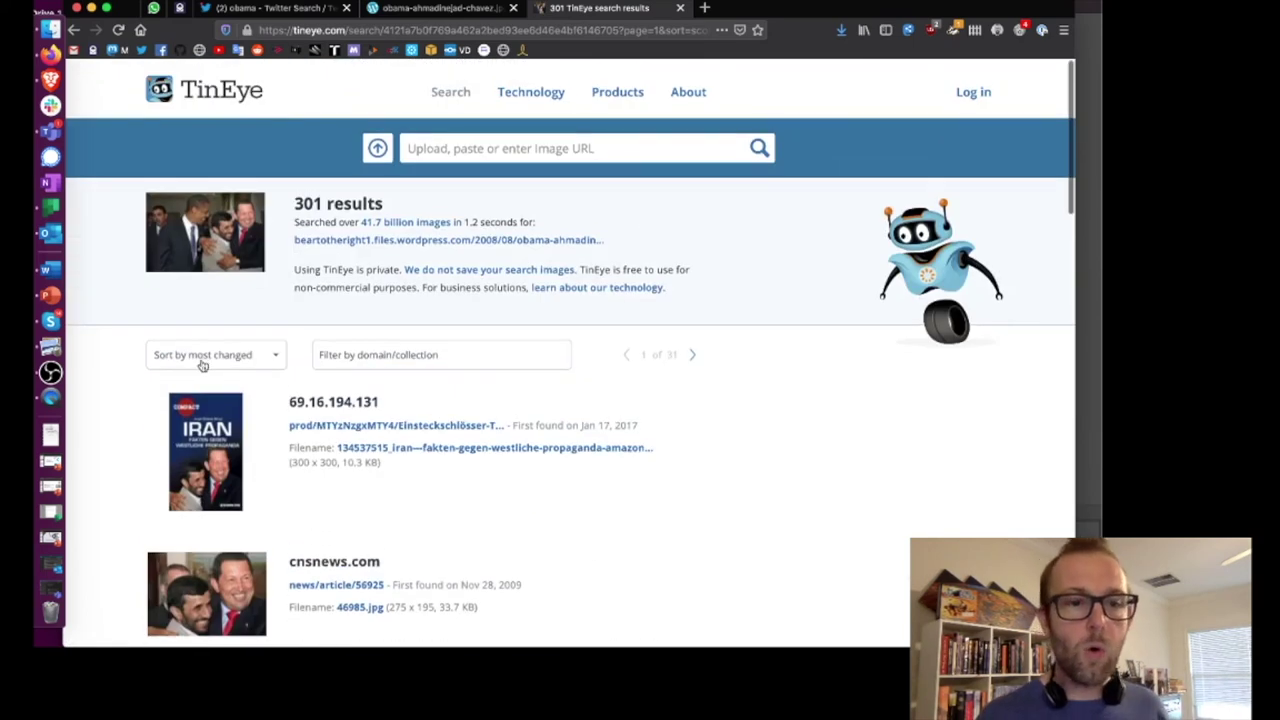
pyautogui.click(202, 365)
pyautogui.click(720, 571)
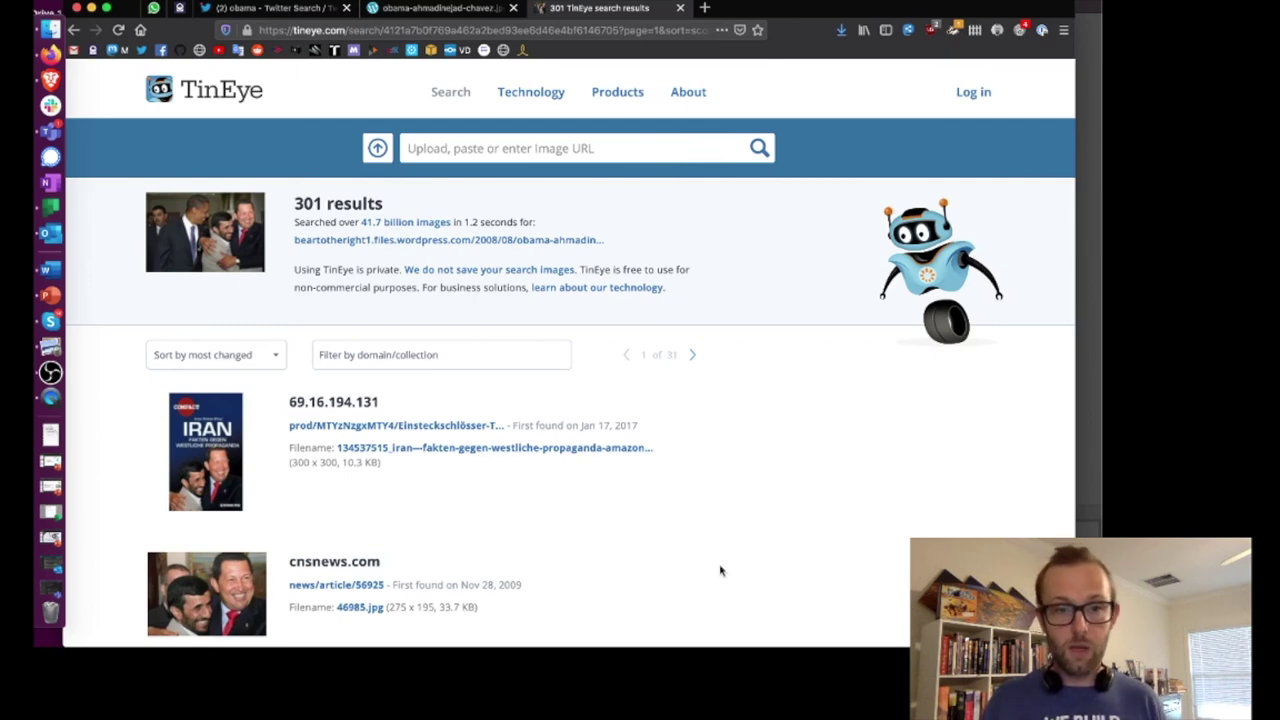
pyautogui.scroll(-3, 720, 570)
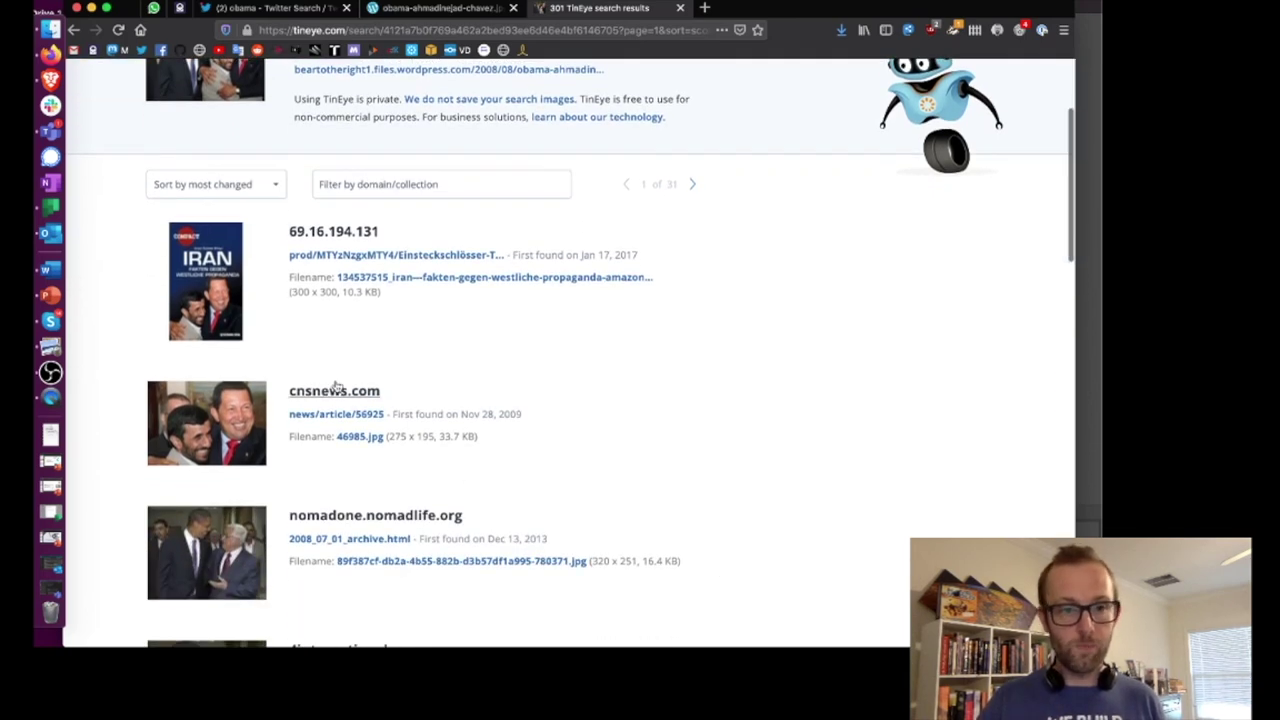
pyautogui.scroll(-2, 410, 390)
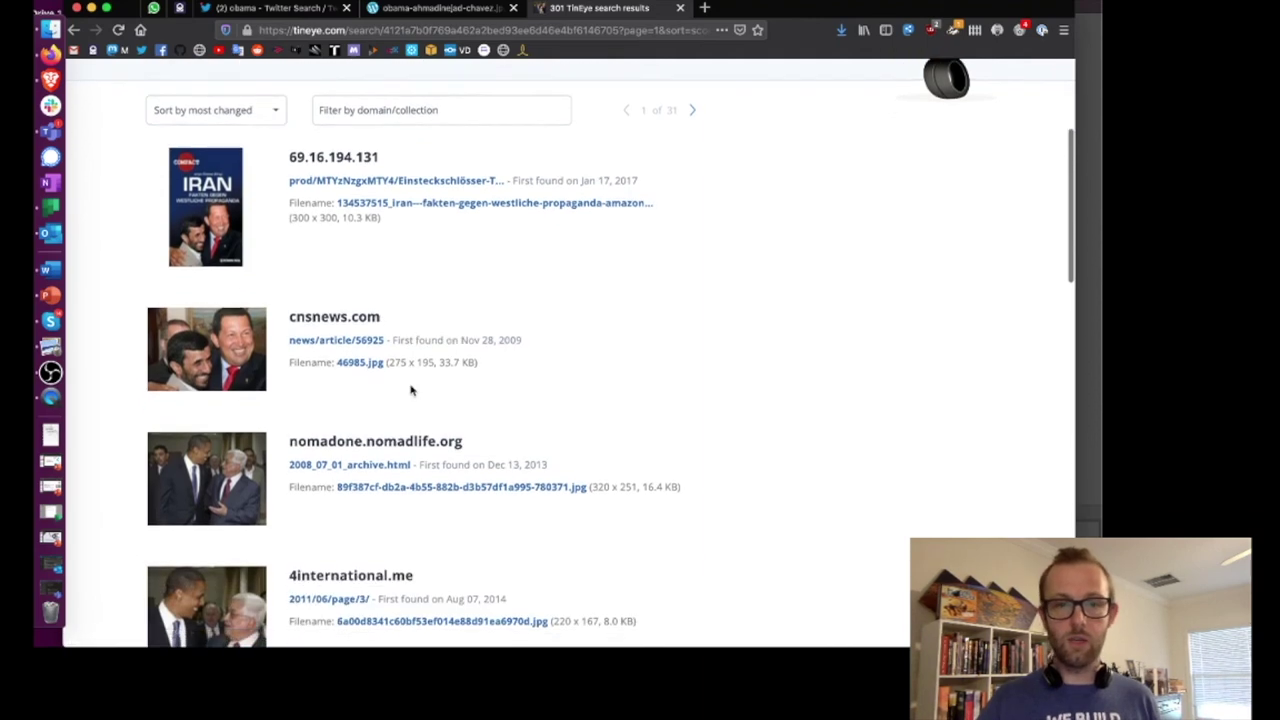
pyautogui.scroll(6, 543, 377)
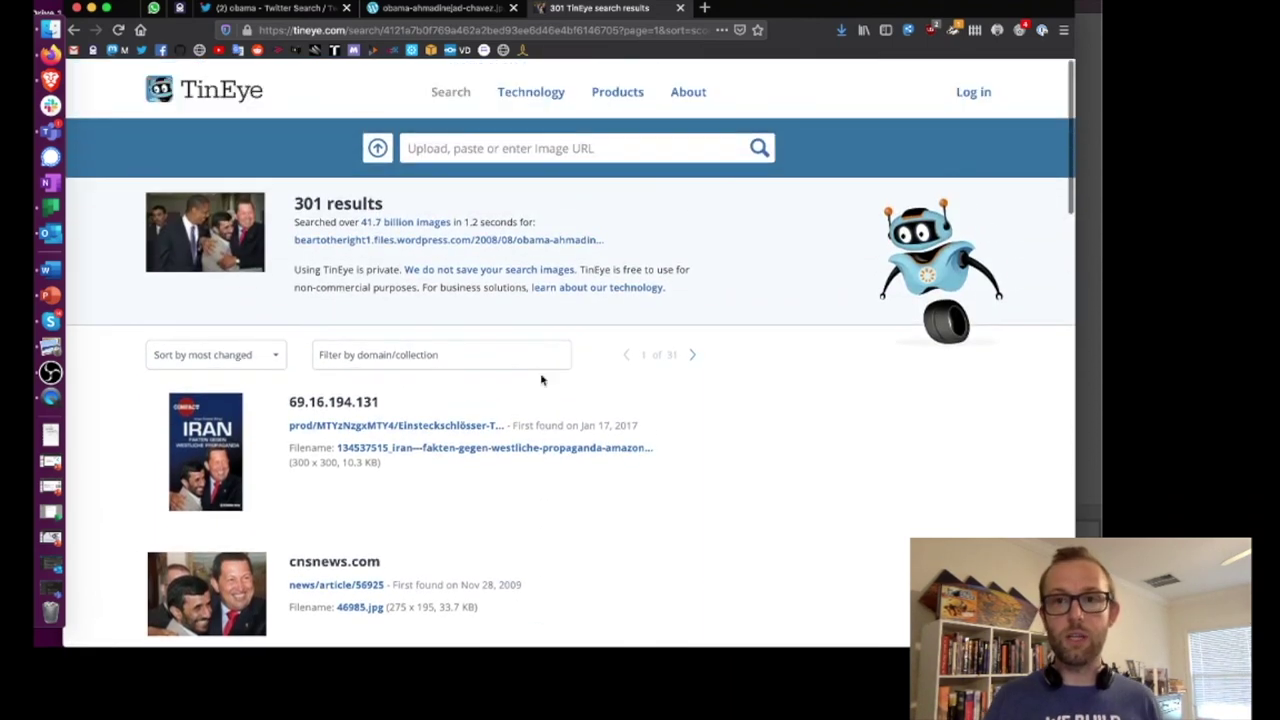